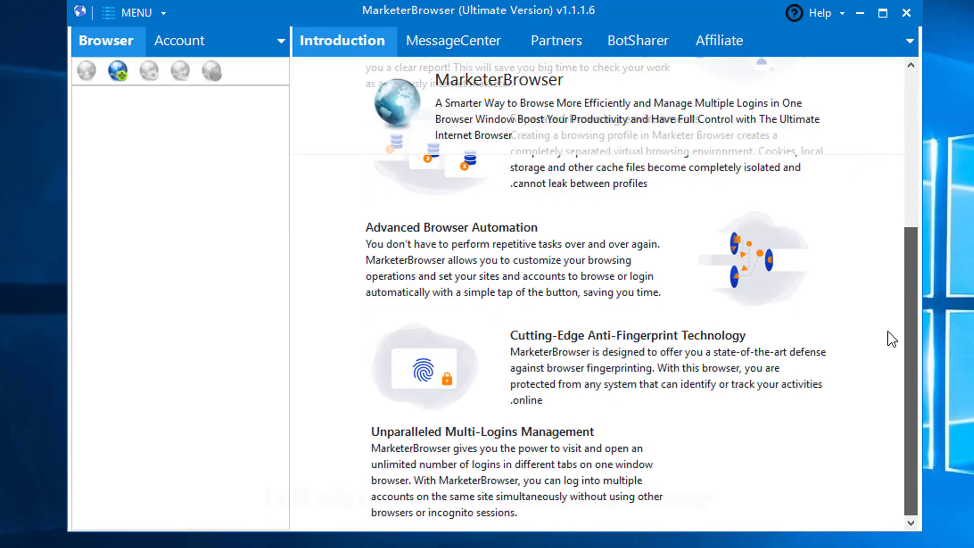
- Open the Profile Management window from the top-left MENU
scroll(887, 330, up, 1)
scroll(883, 228, up, 3)
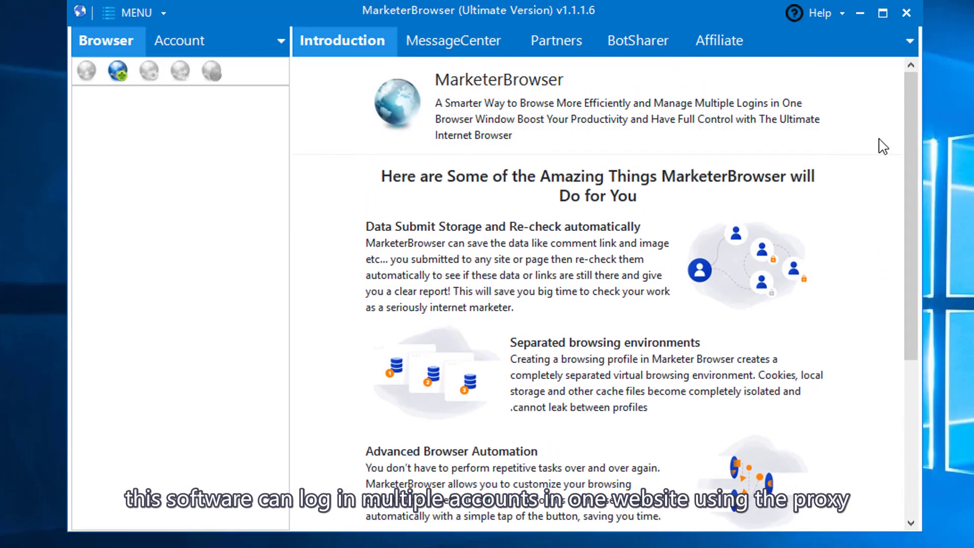
click(133, 12)
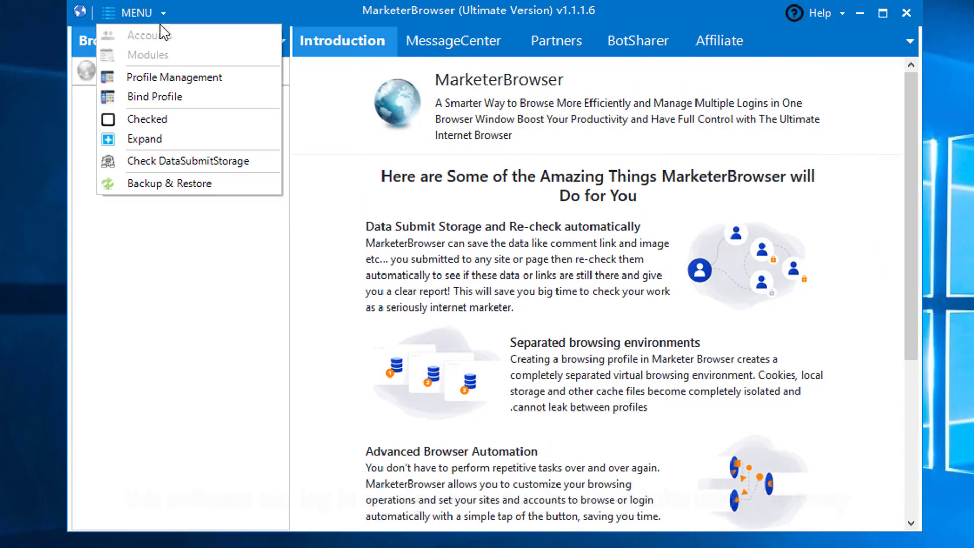
click(163, 74)
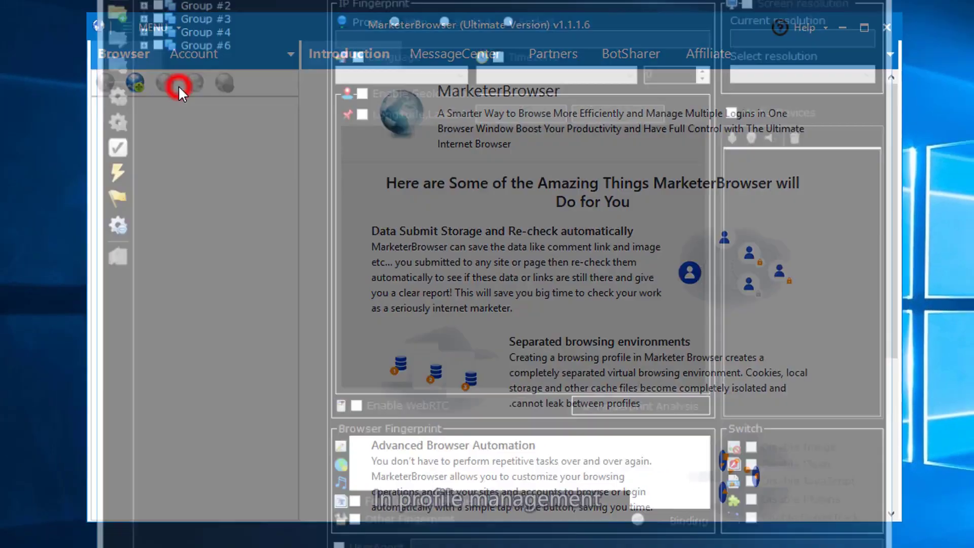
- Add Group #1, batch-create its profiles from the HTTP proxies file proxy.txt, and check them all
click(163, 55)
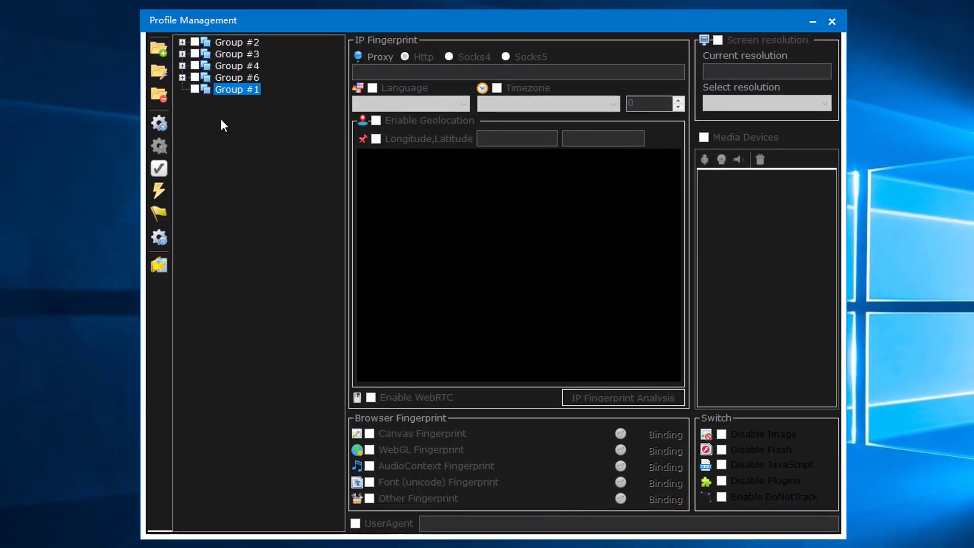
click(159, 264)
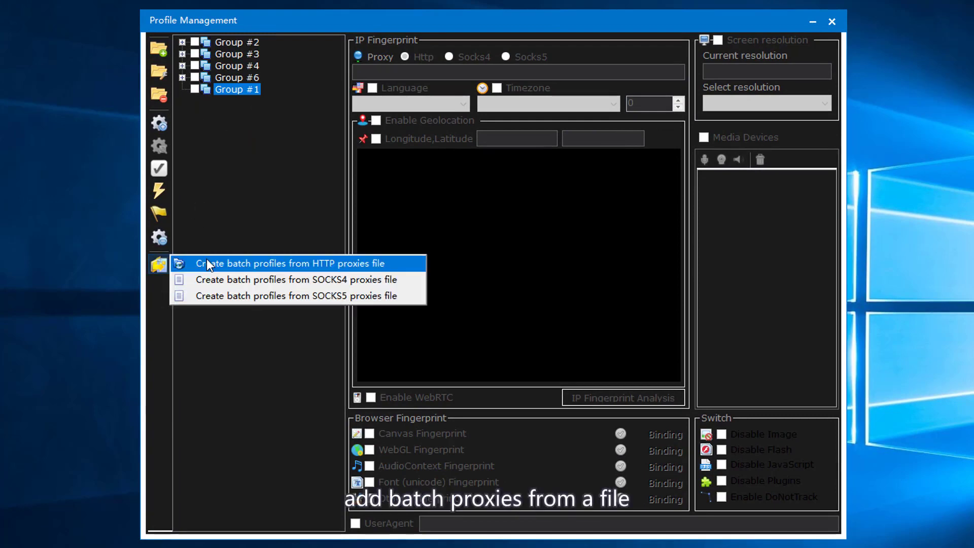
click(207, 262)
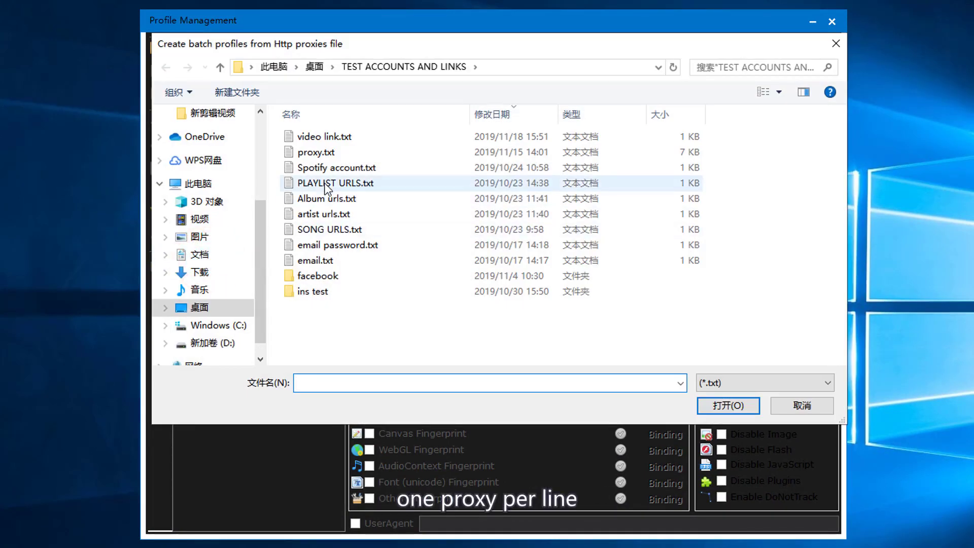
click(310, 152)
click(721, 401)
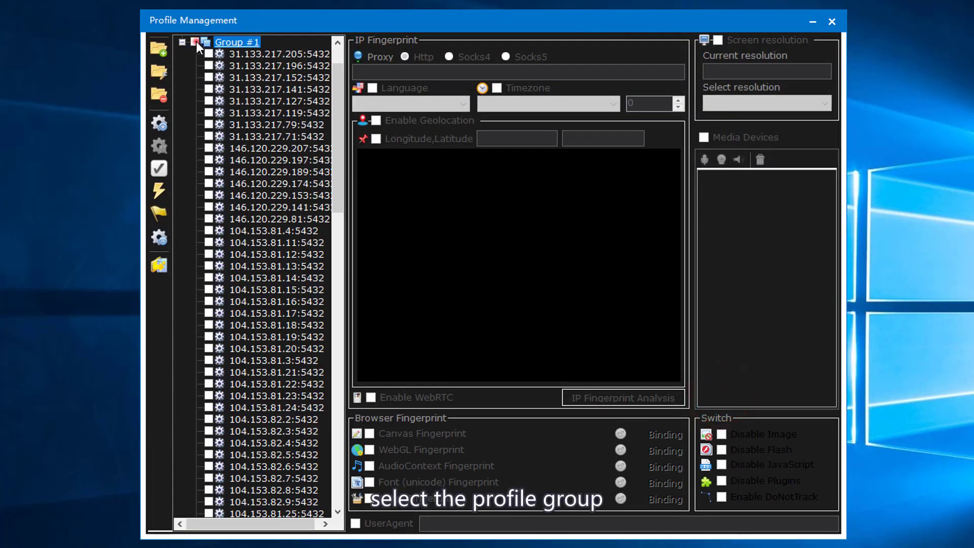
click(197, 41)
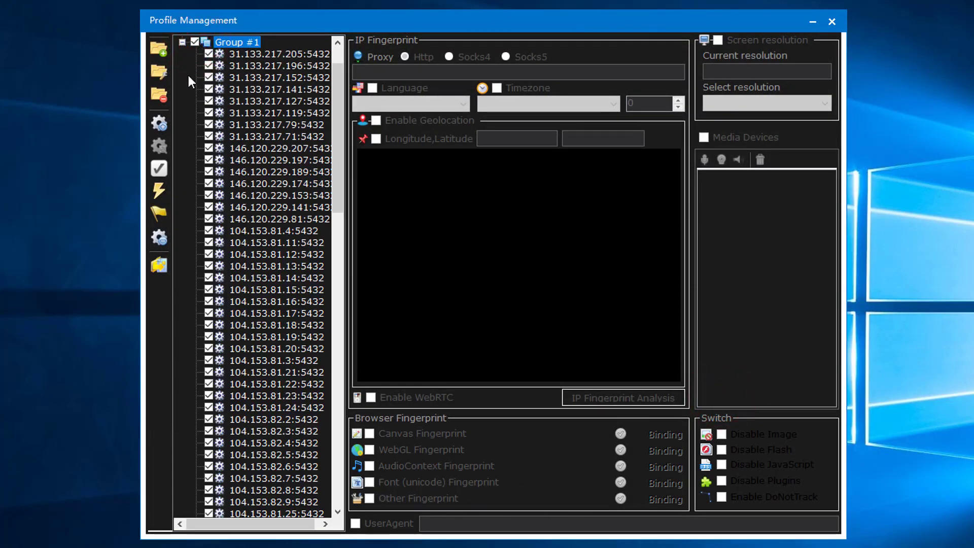
- Apply one-click settings to the checked profiles with Thread max 1000, leaving custom UserAgent off
click(162, 187)
click(194, 208)
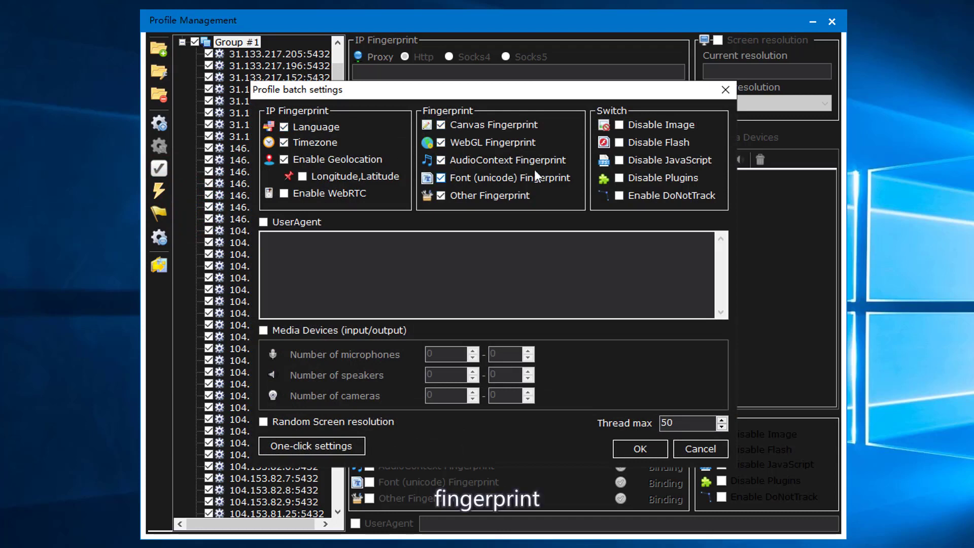
click(270, 226)
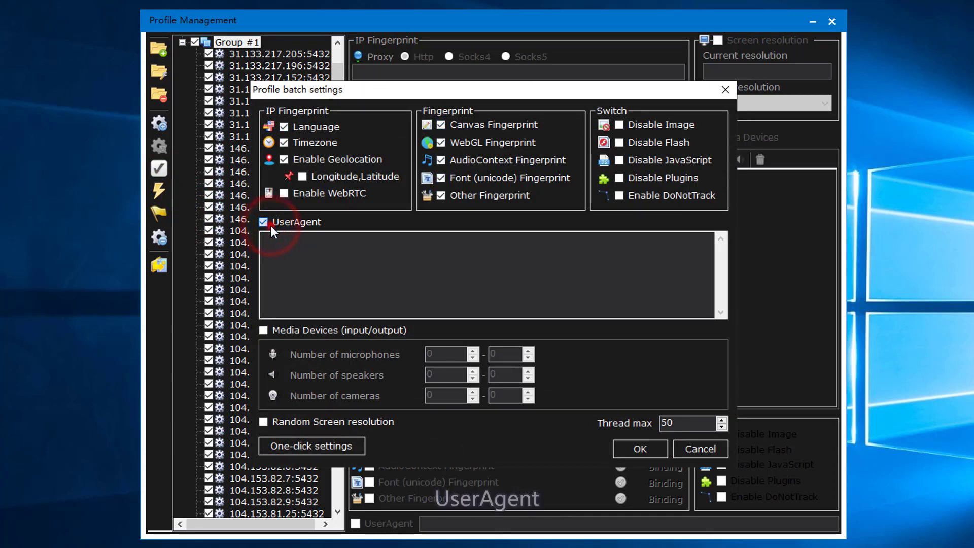
click(270, 225)
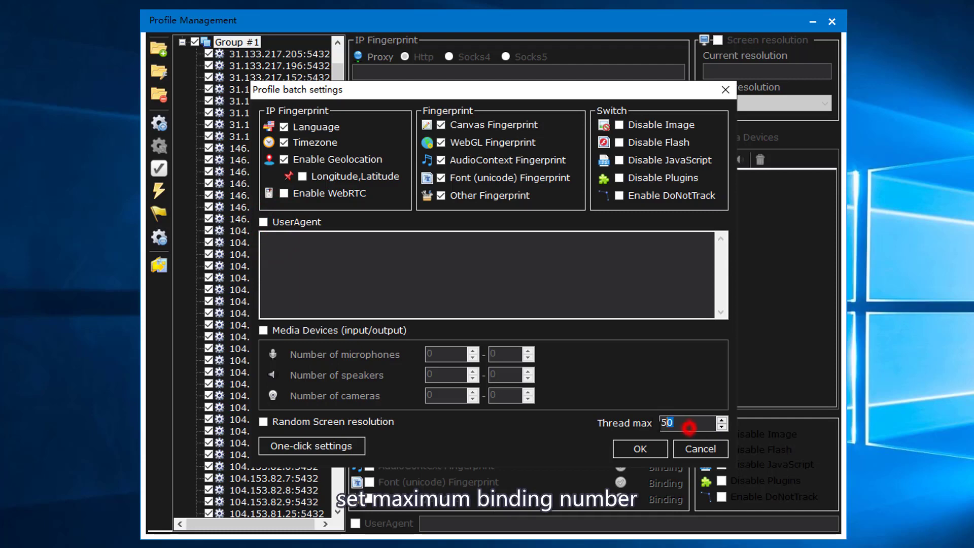
text(000)
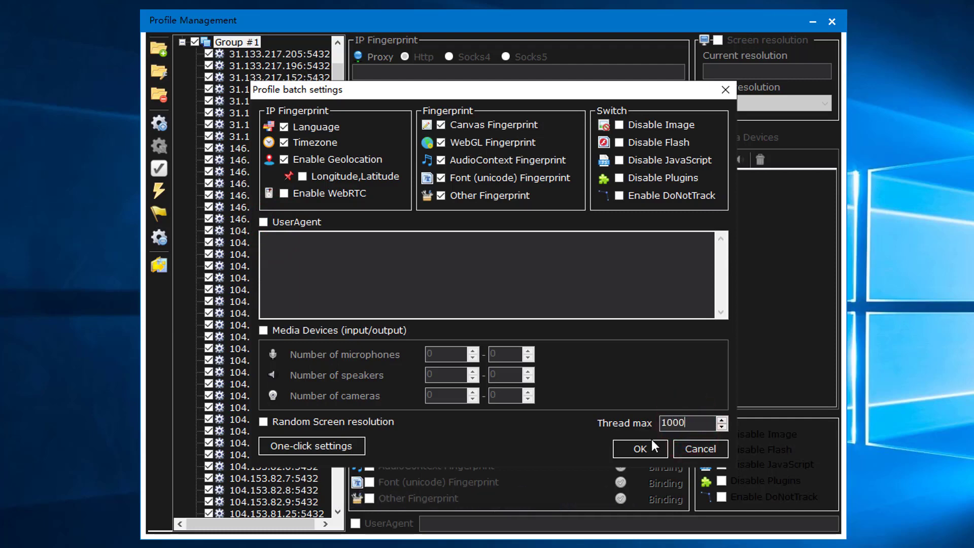
key(BackSpace)
click(652, 440)
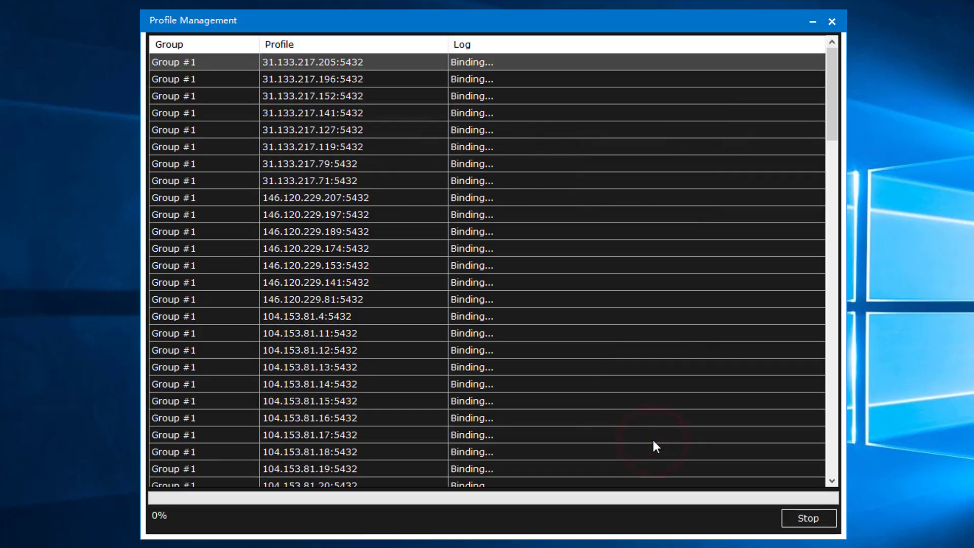
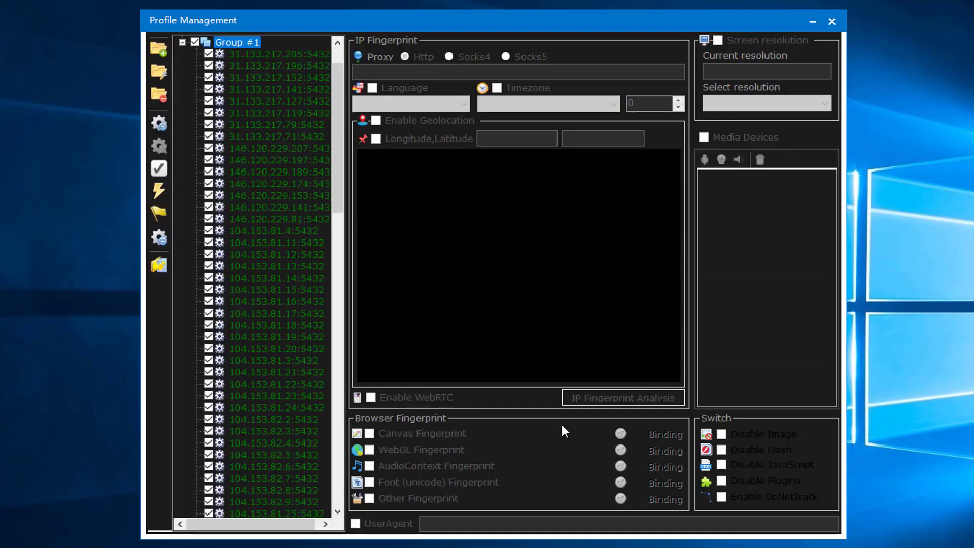
- Inspect the 31.133.217.205:5432 proxy profile's fingerprint settings, then close Profile Management
click(248, 57)
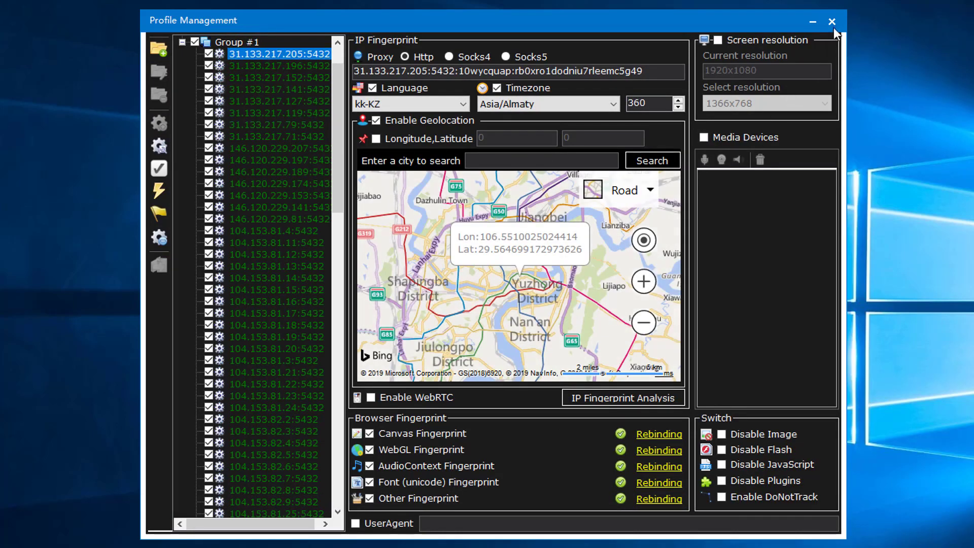
click(831, 23)
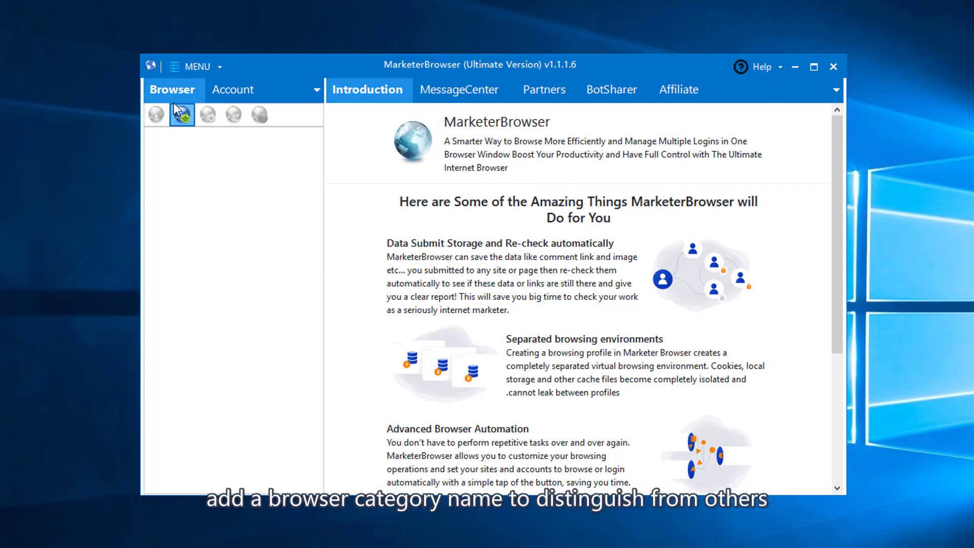
- Start a new browser category named 123 with fingerprint Group #4
click(189, 120)
click(494, 252)
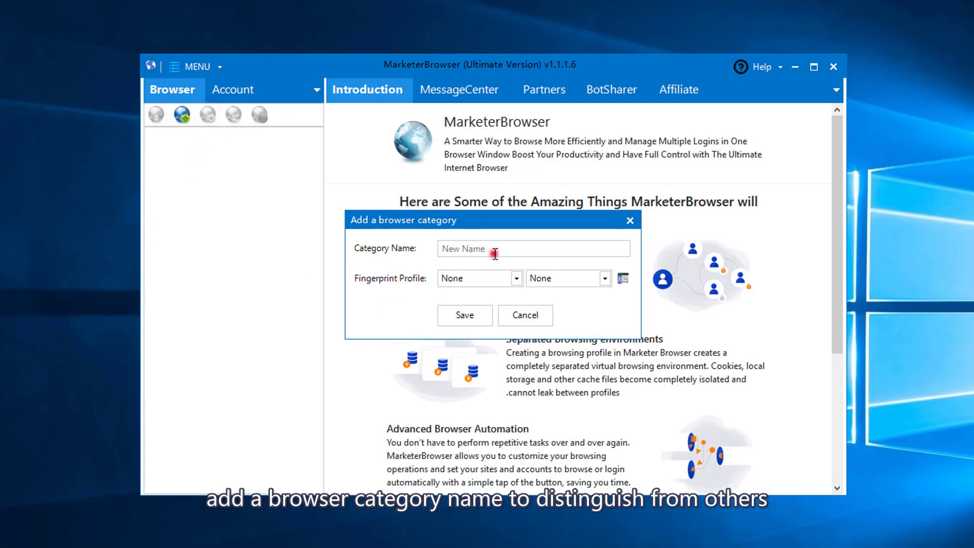
text(123)
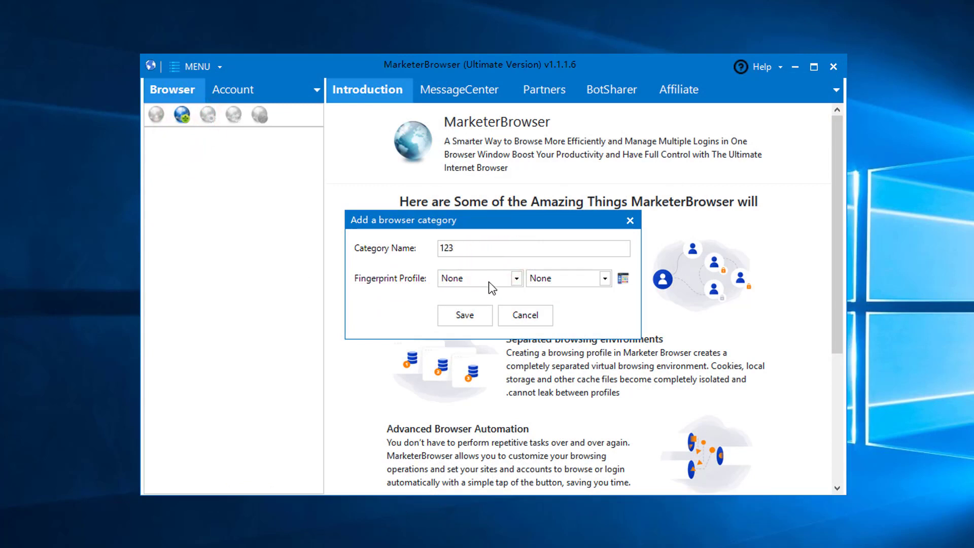
click(489, 281)
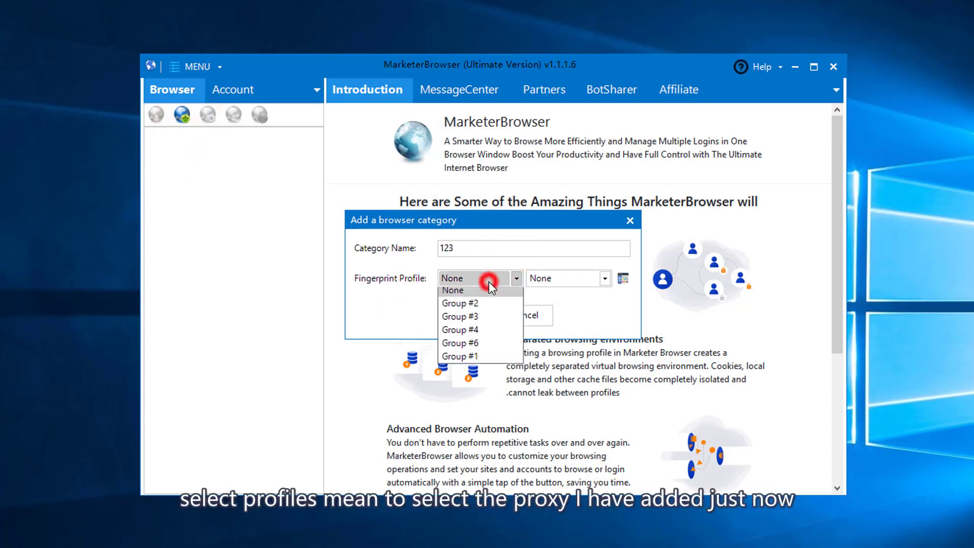
click(471, 335)
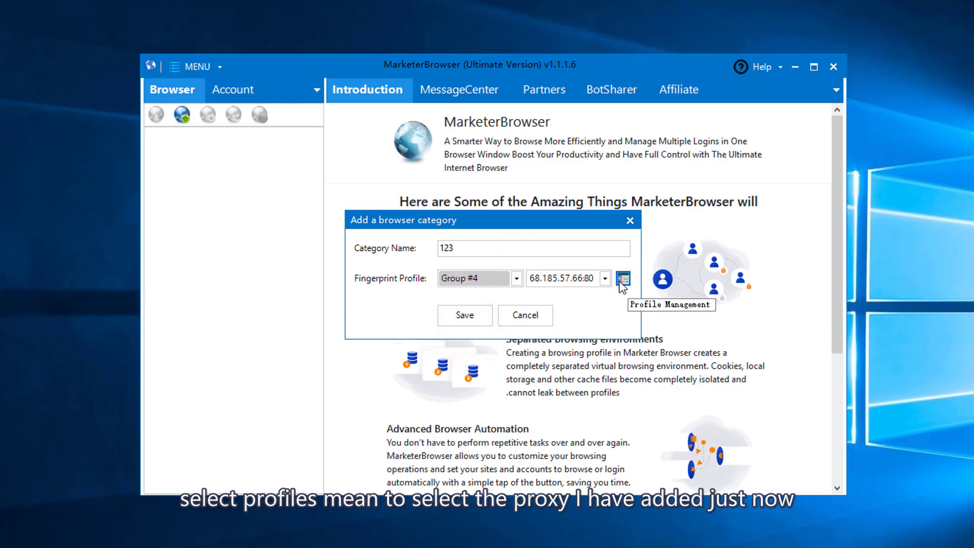
- Bind category 123 to Group #4 proxy 107.167.86.18:5432 and save it
click(620, 279)
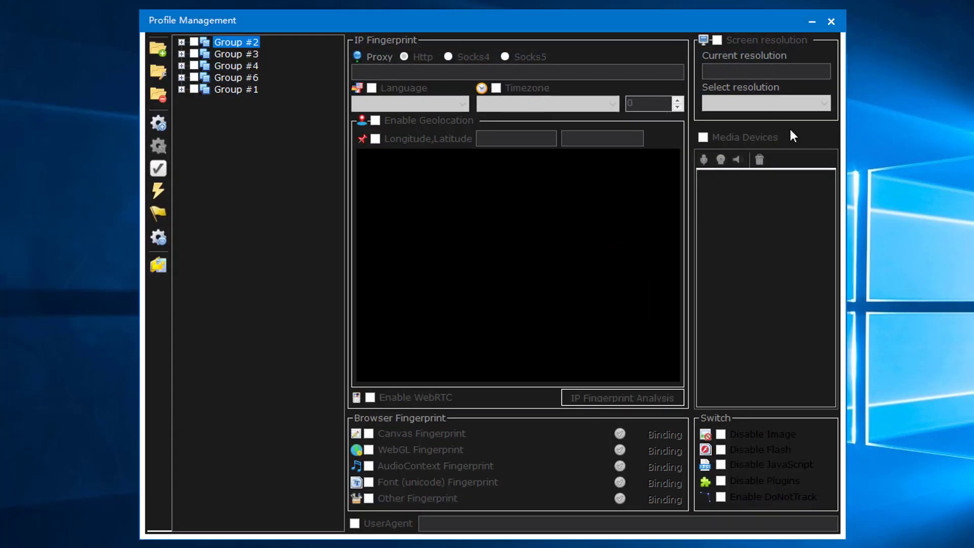
click(830, 22)
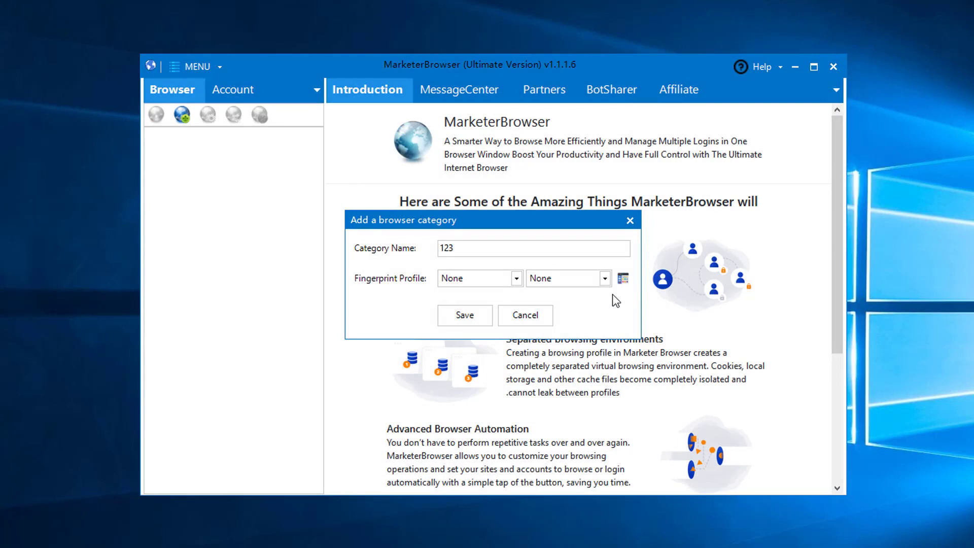
click(517, 278)
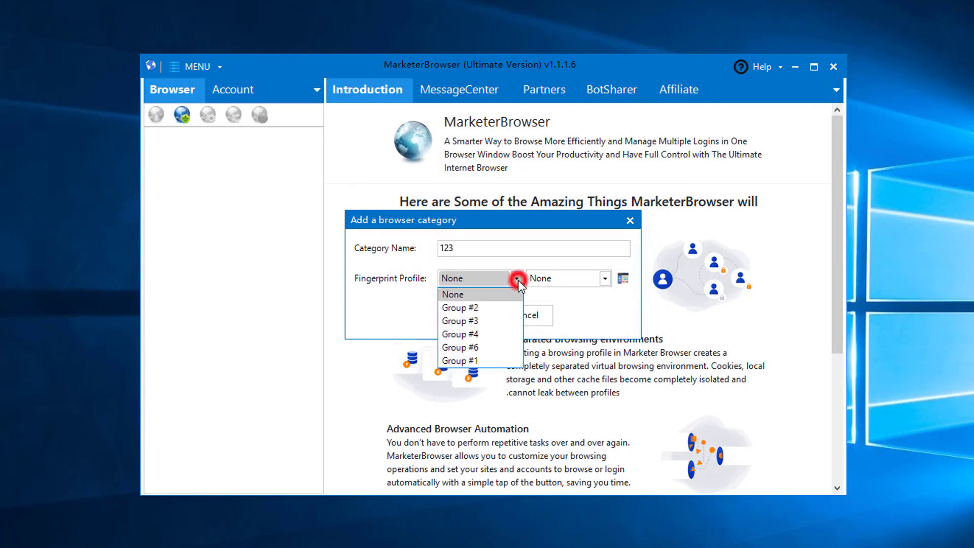
click(480, 336)
click(603, 278)
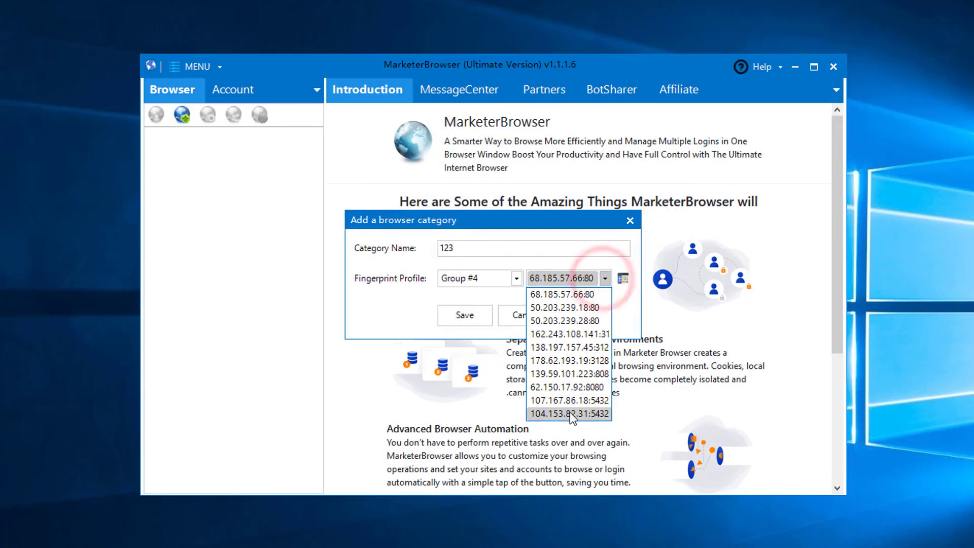
click(573, 399)
click(459, 315)
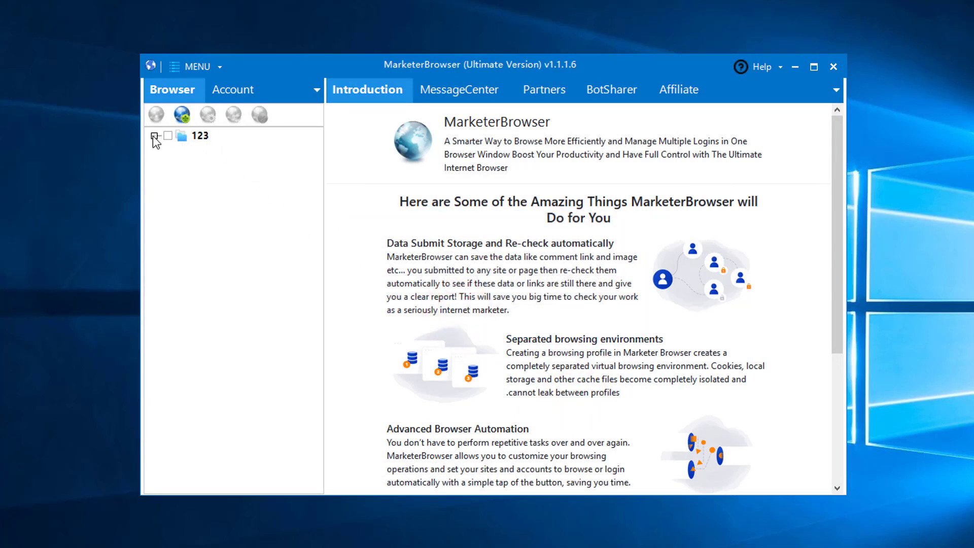
- Expand category 123 and New website group, and select its Blank Page site
click(154, 135)
click(166, 151)
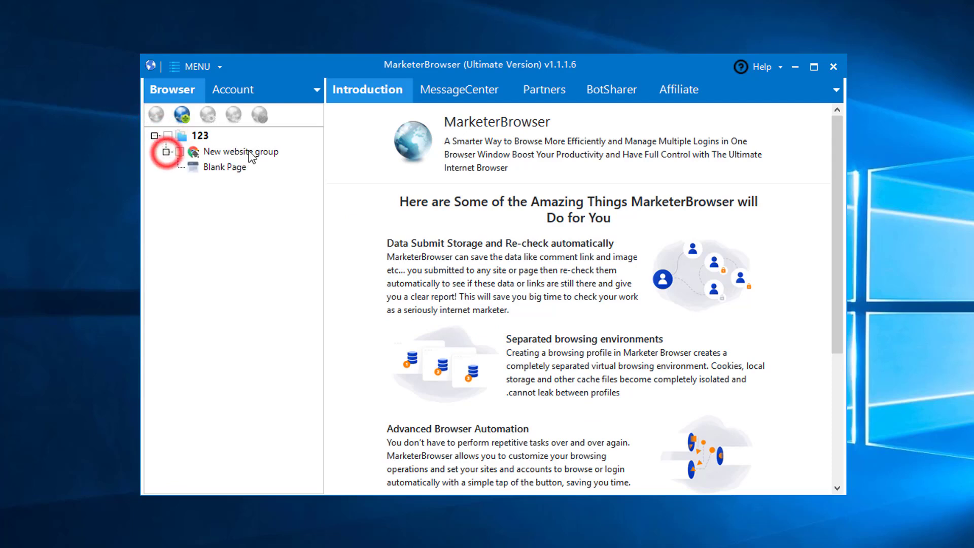
click(248, 151)
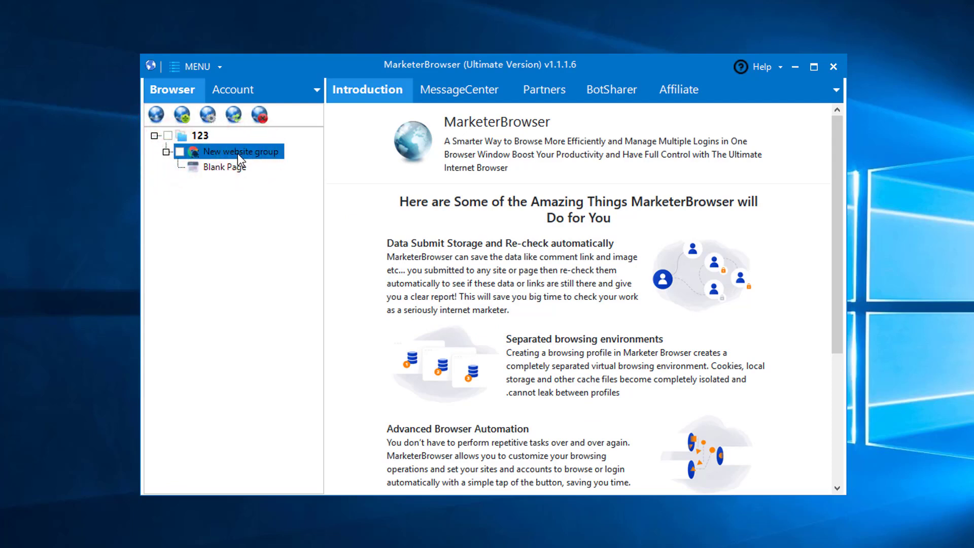
click(227, 166)
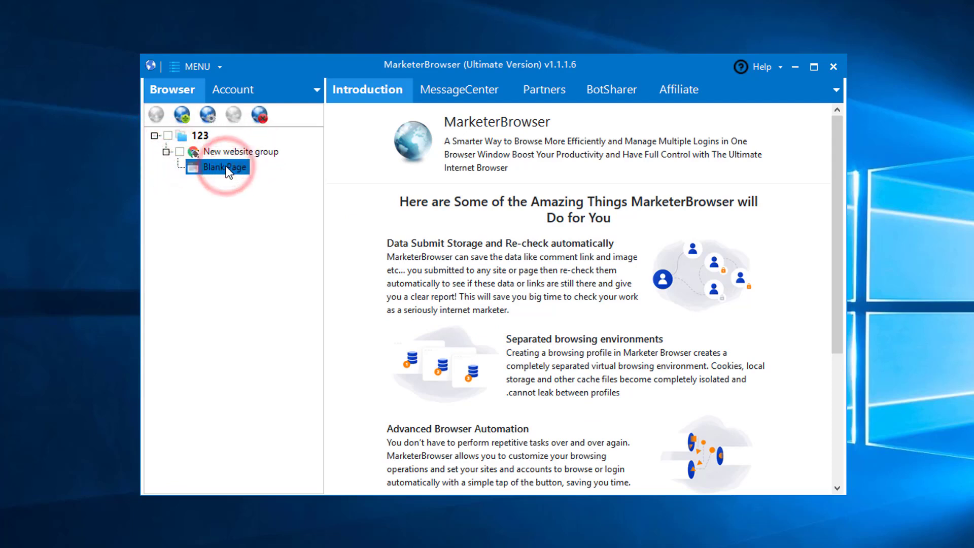
click(208, 115)
click(486, 245)
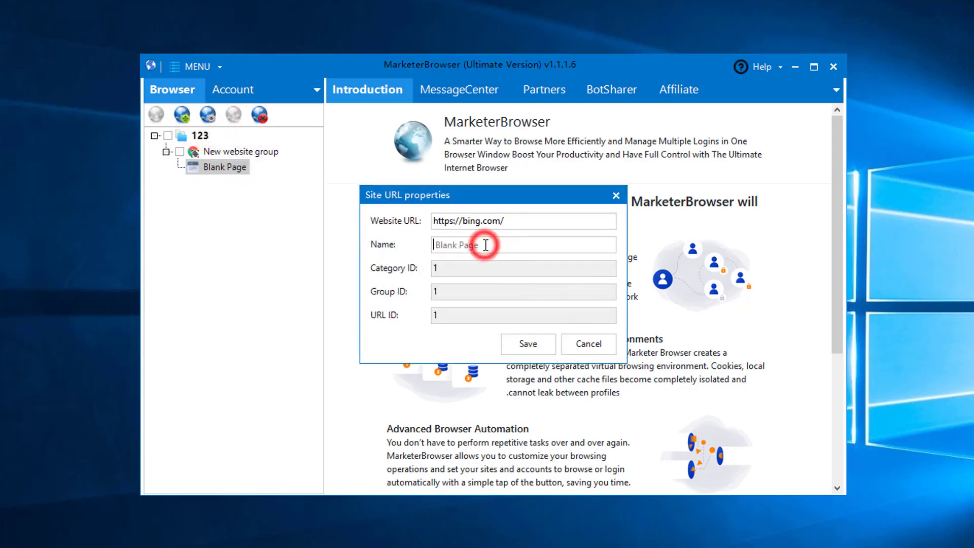
click(527, 239)
text(bing)
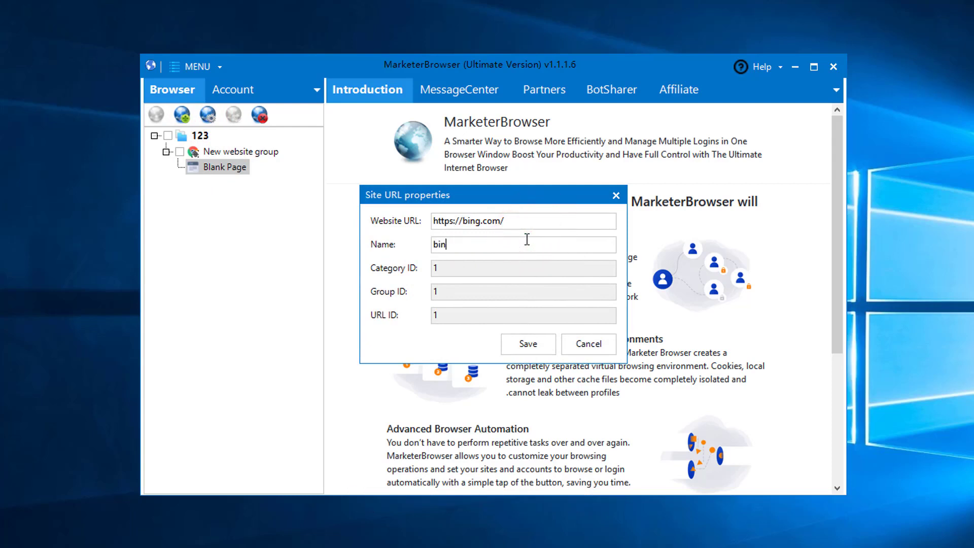
click(528, 344)
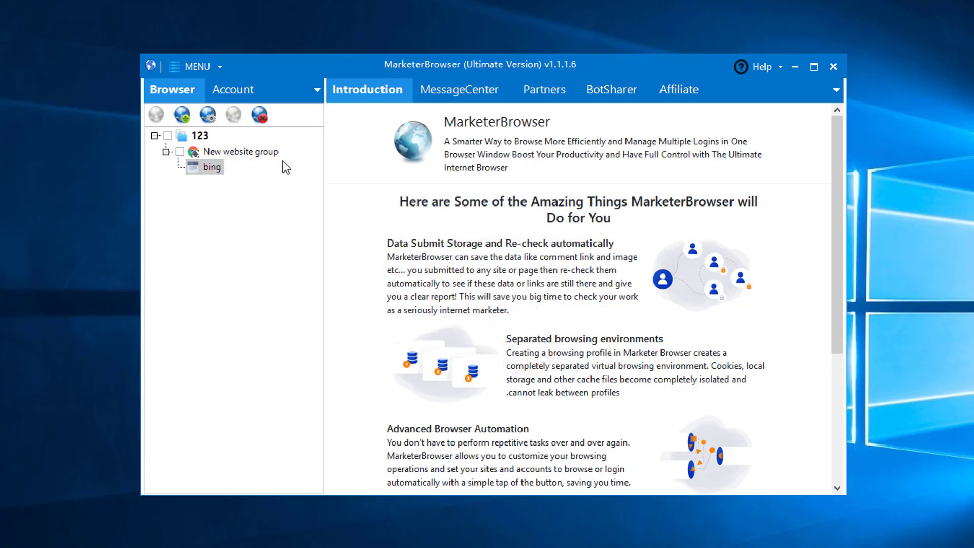
click(241, 155)
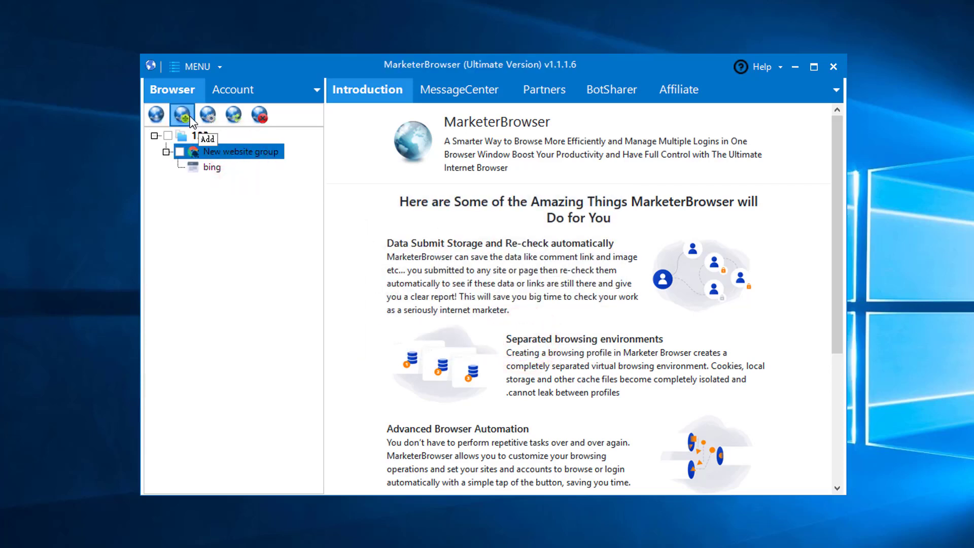
right_click(200, 156)
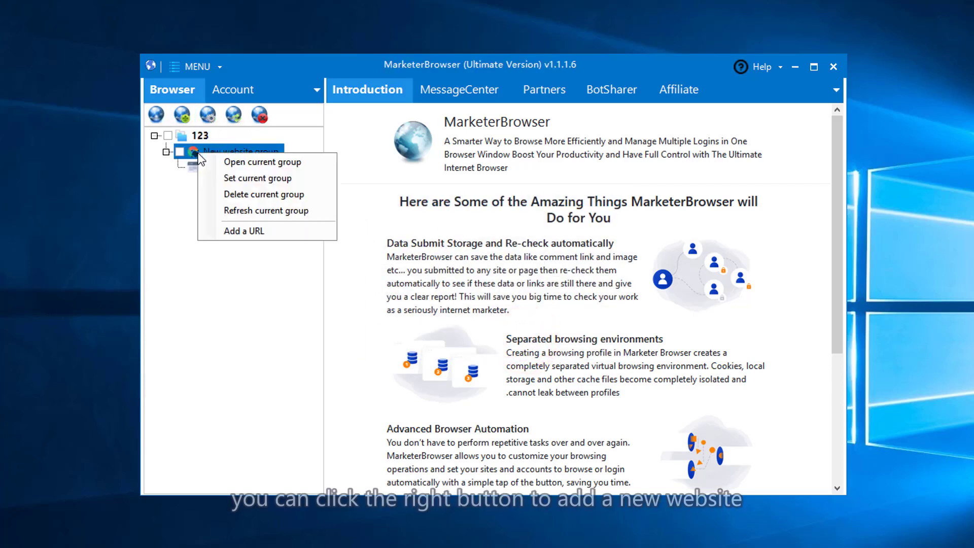
click(218, 225)
click(491, 257)
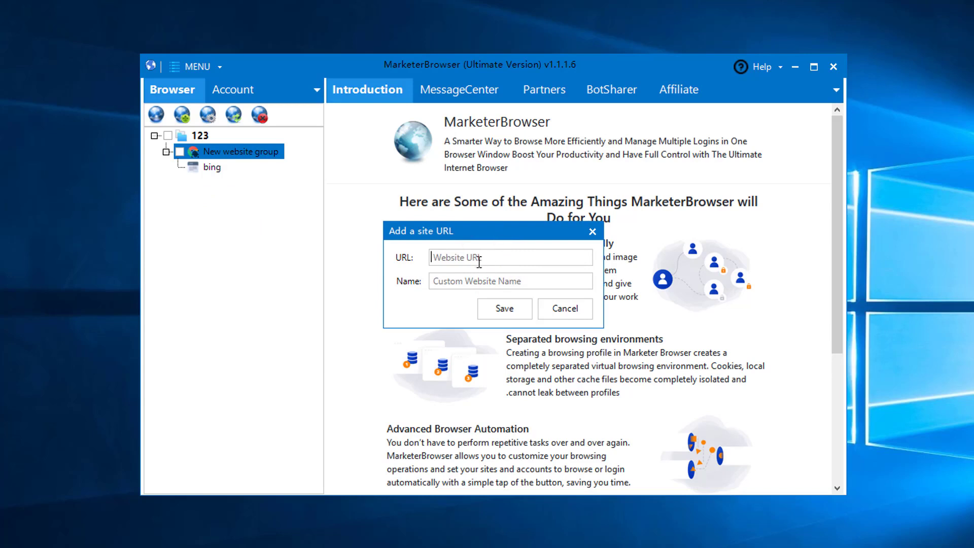
text(https://www.youtube.com/)
click(480, 280)
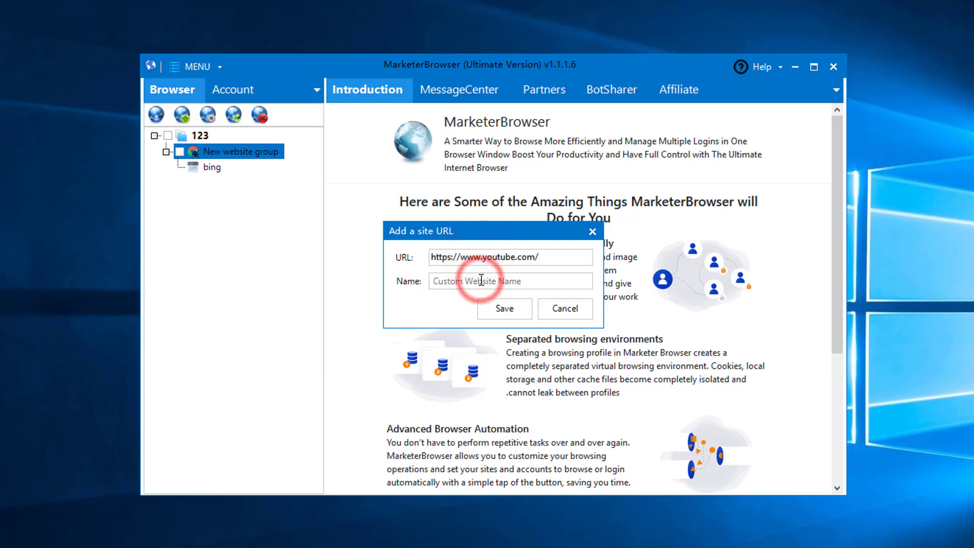
text(youtube)
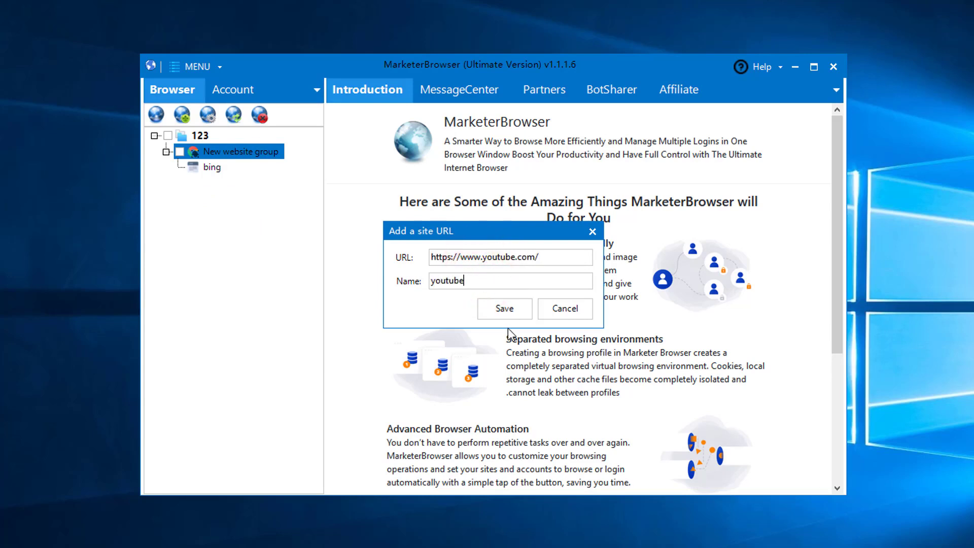
click(500, 312)
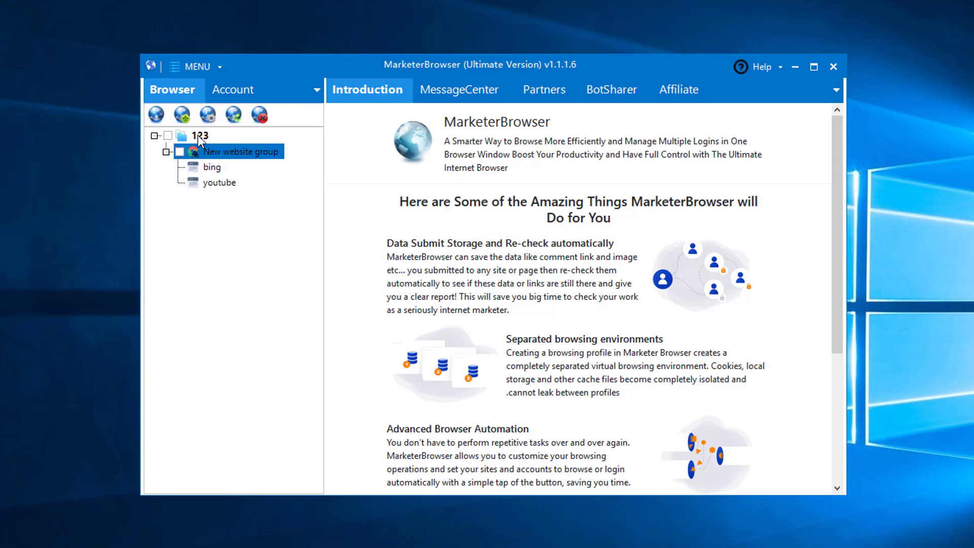
- Add Chrome website group 1 using Group #4 proxy 104.153.82.31:5432
click(182, 115)
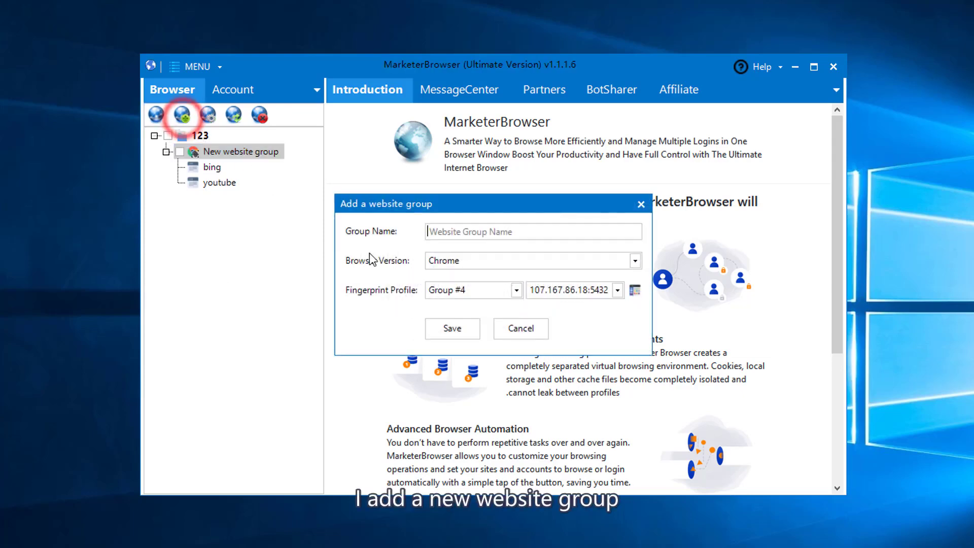
click(449, 235)
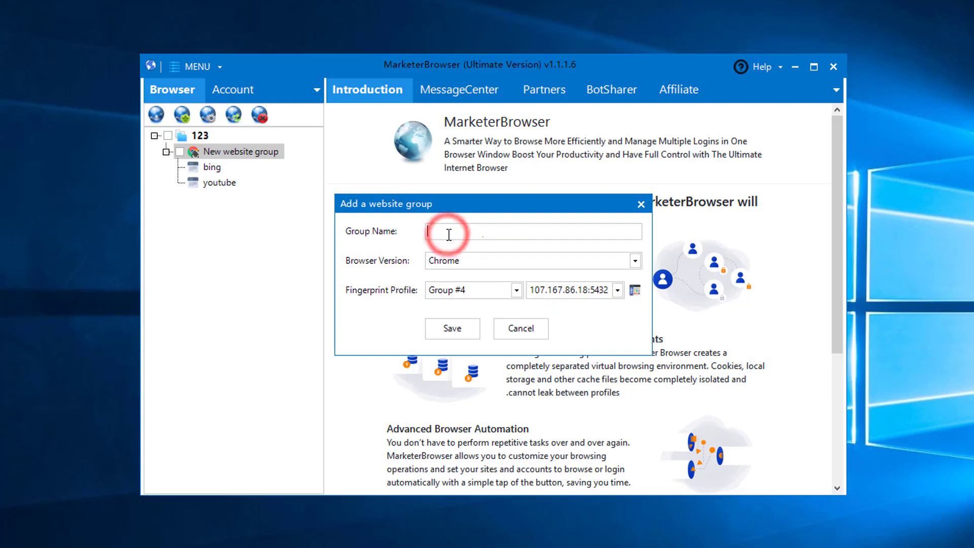
click(459, 259)
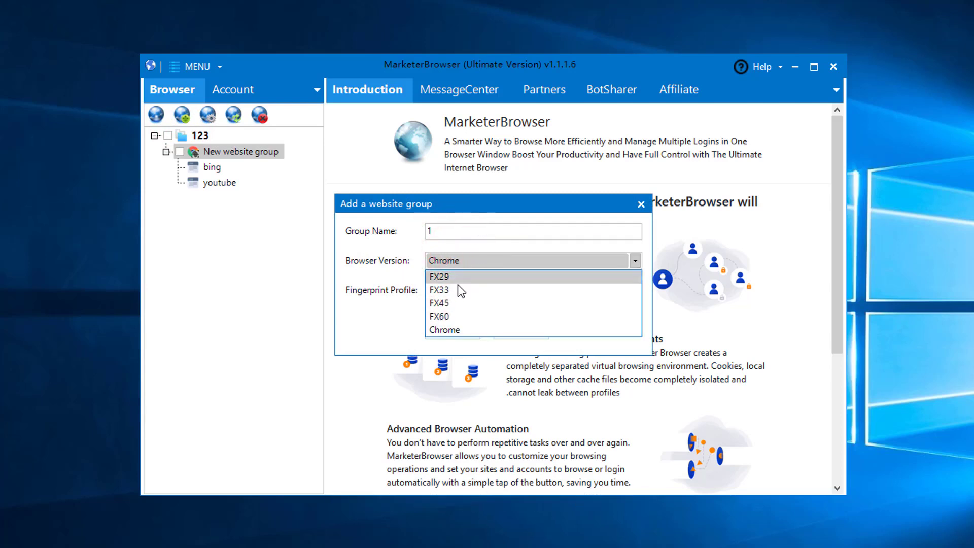
click(384, 317)
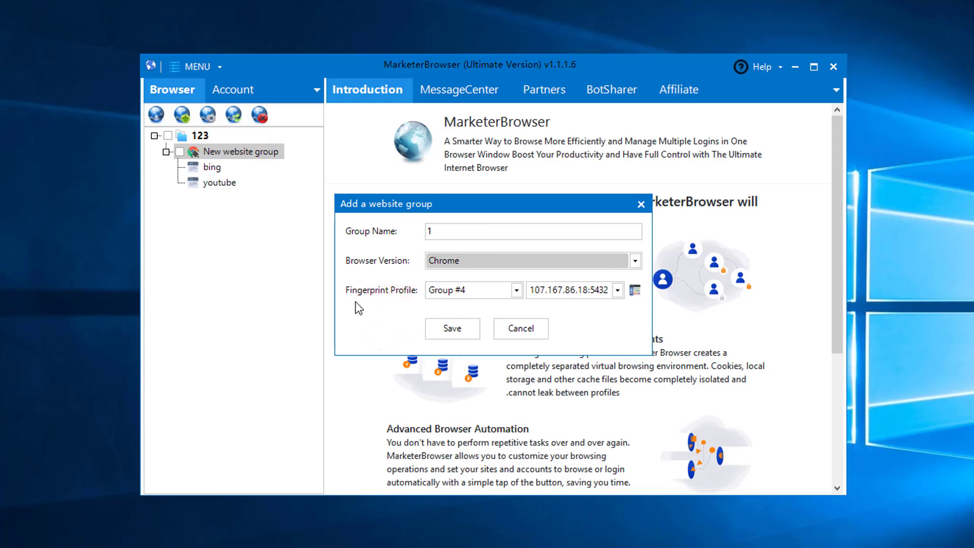
click(618, 289)
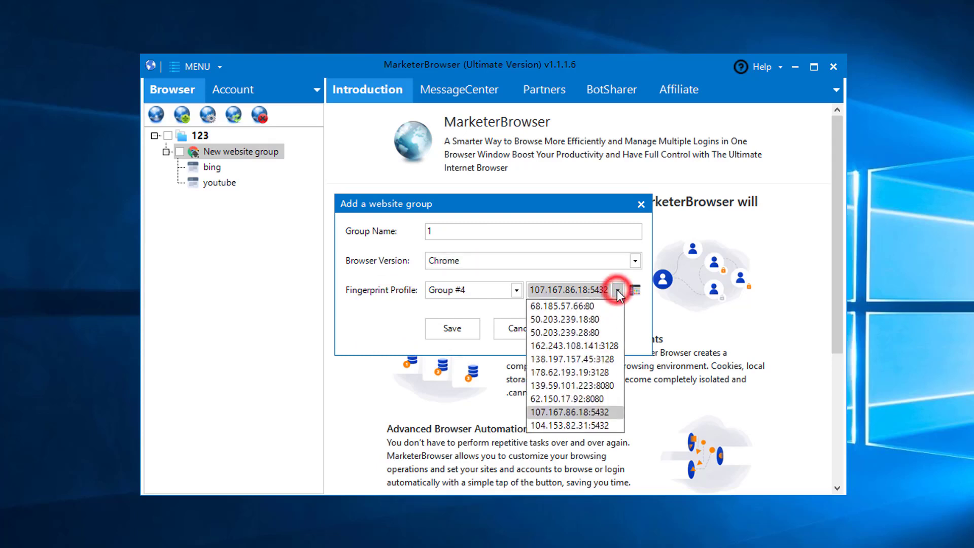
click(589, 426)
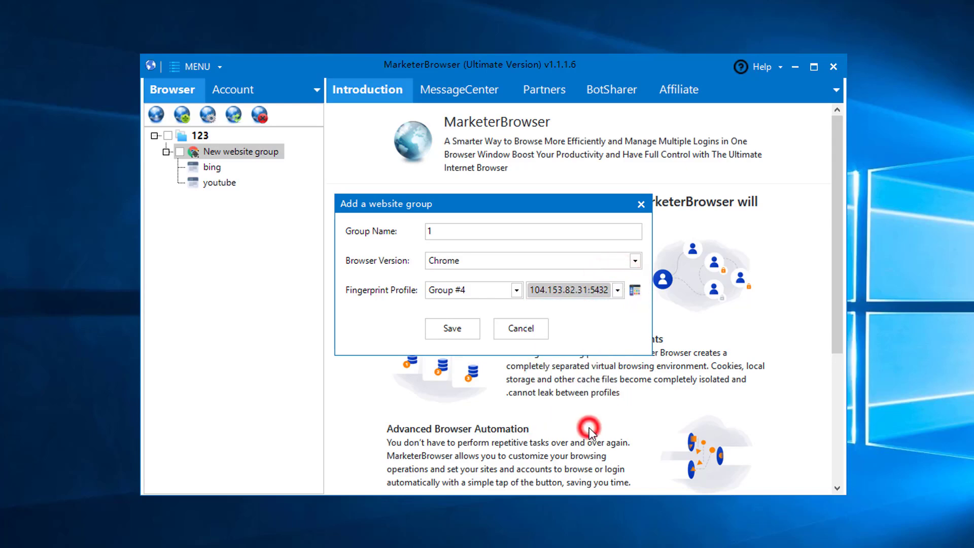
click(459, 331)
click(165, 198)
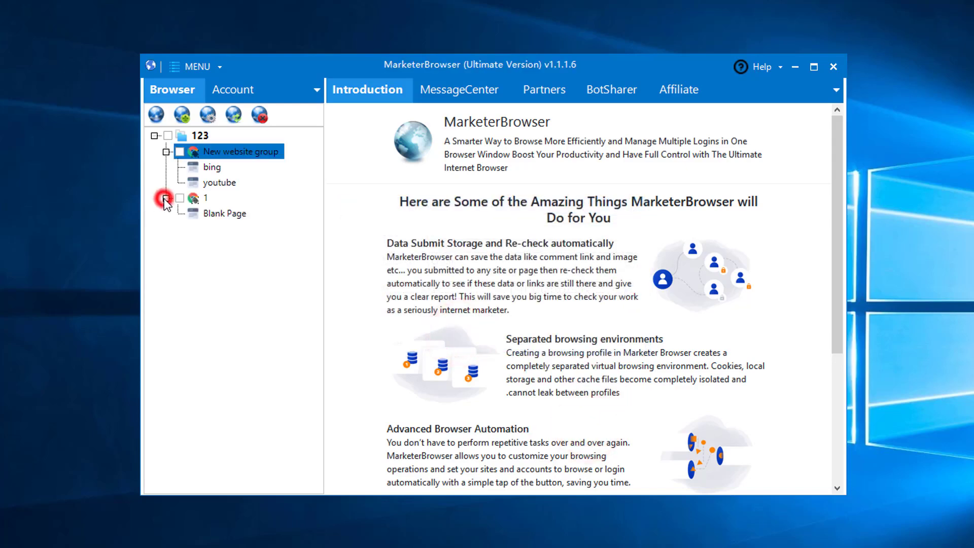
- Set group 1's Blank Page to the current URL and name it bing
click(220, 214)
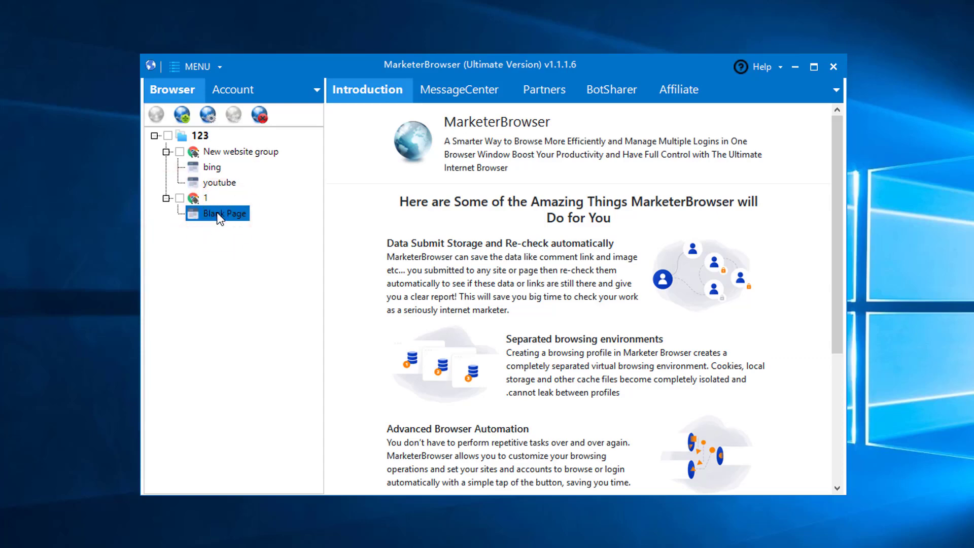
right_click(218, 213)
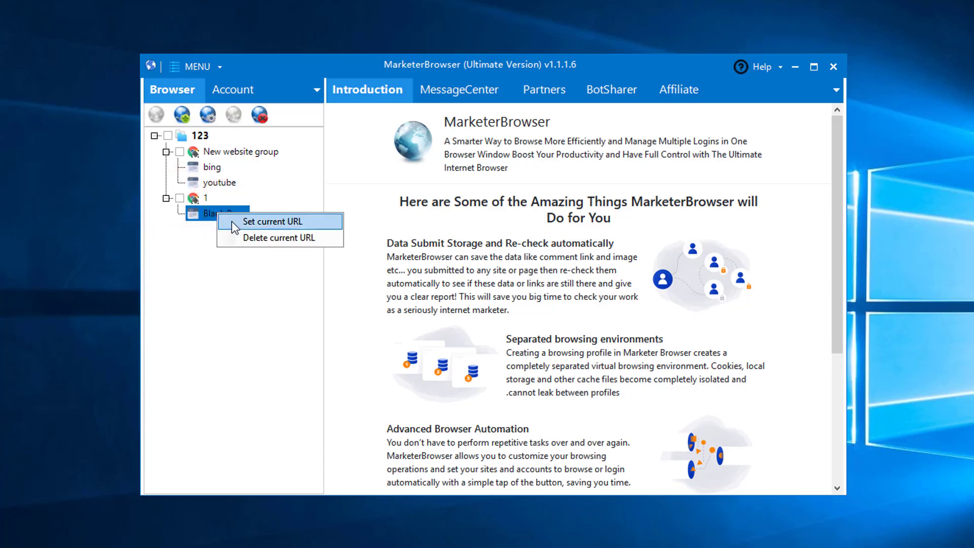
click(272, 221)
click(479, 245)
text(b)
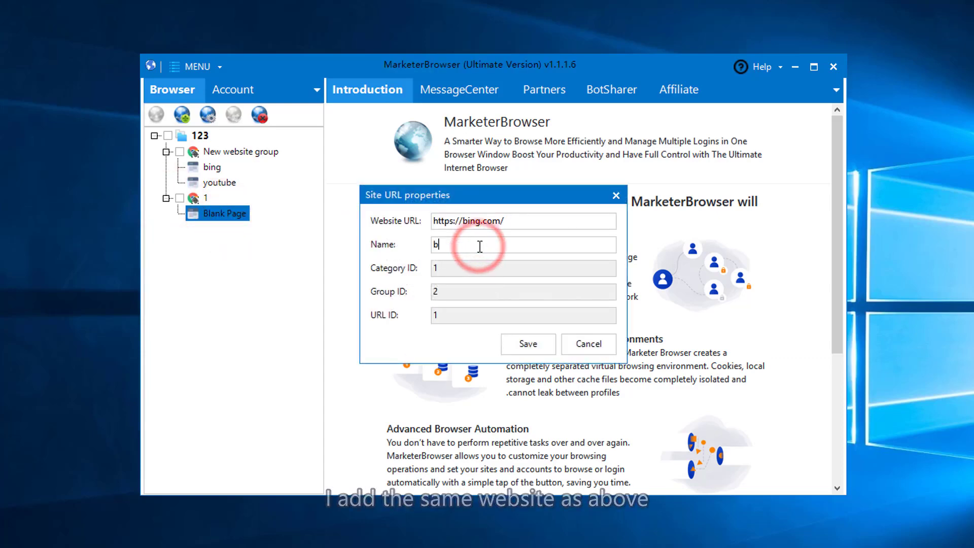
text(ing)
click(527, 343)
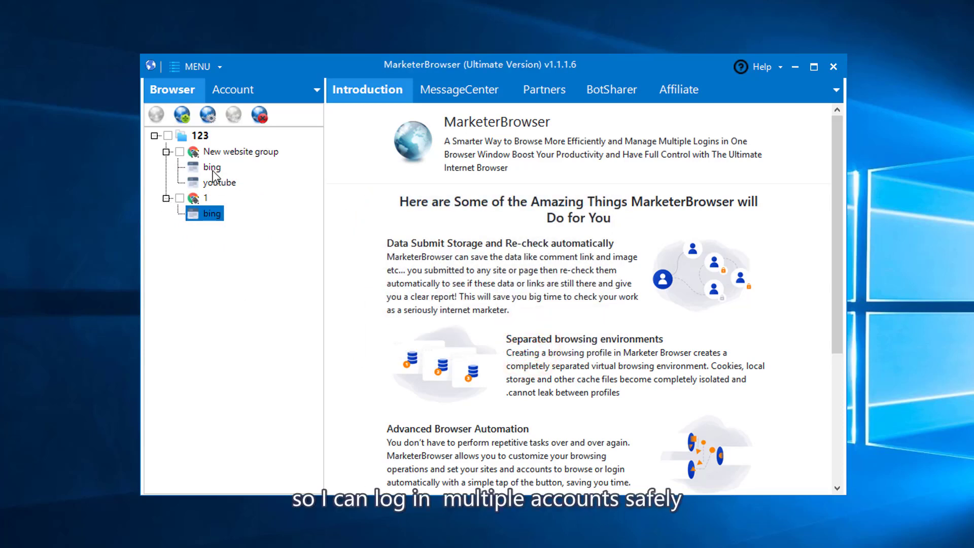
- Add a youtube site to group 1
right_click(203, 202)
click(227, 273)
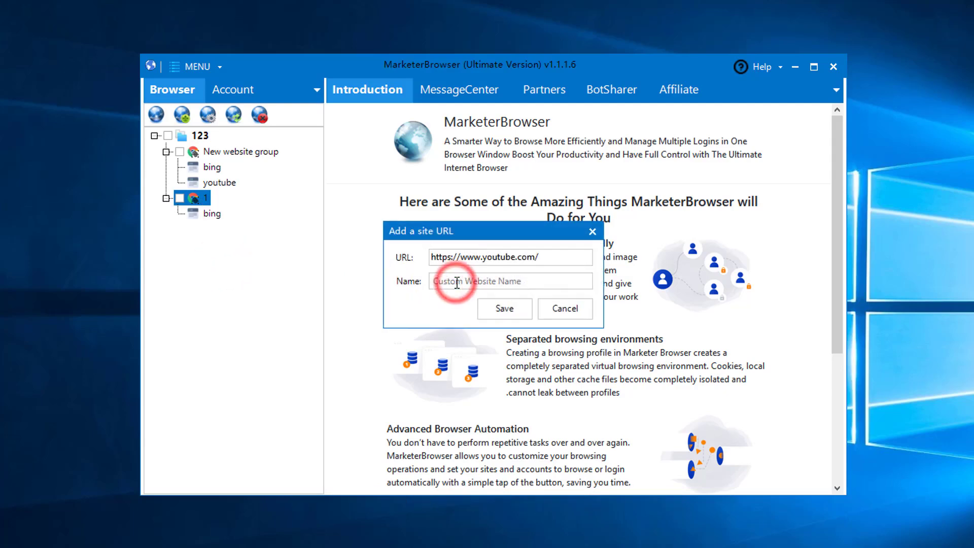
text(youtube)
click(504, 310)
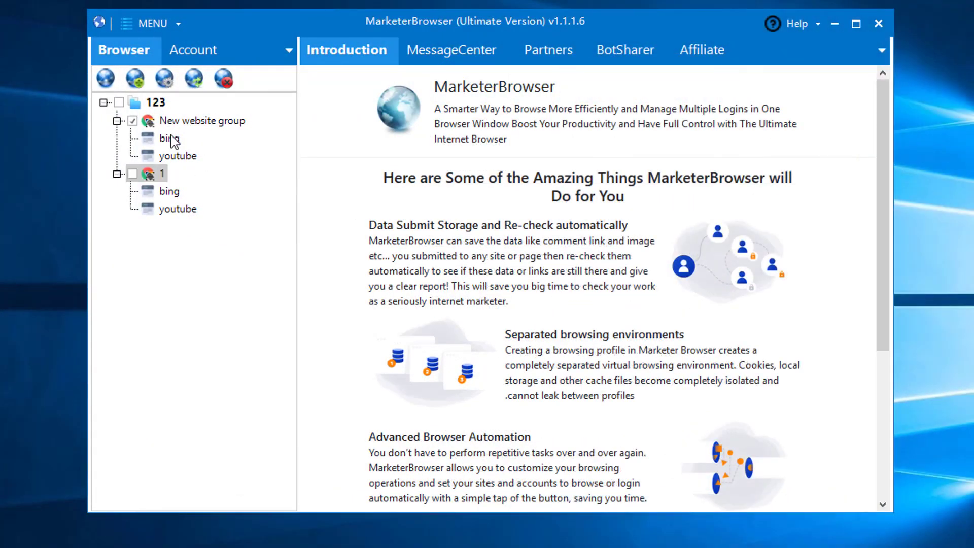
- Set New website group's browser version to FX29
click(163, 121)
click(165, 78)
click(445, 184)
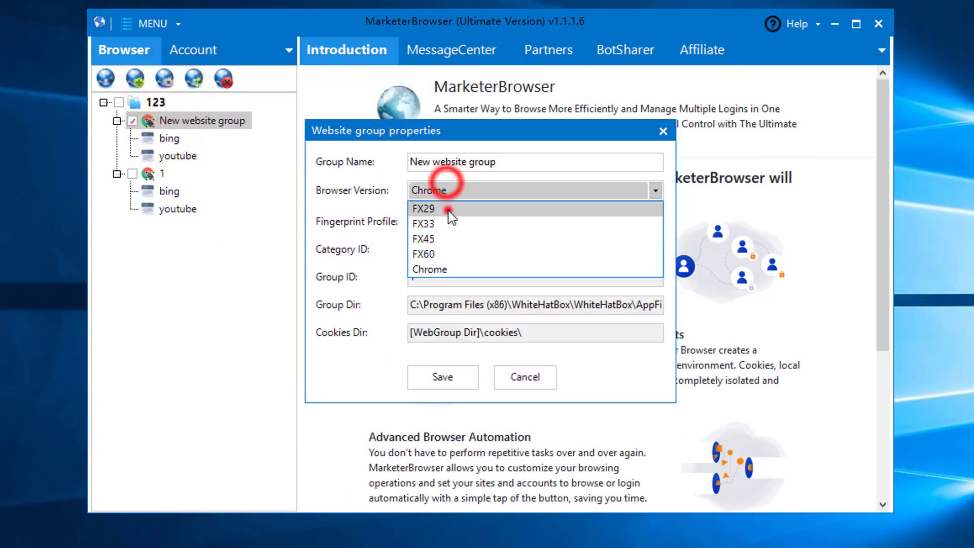
click(451, 217)
click(459, 376)
click(177, 156)
click(164, 78)
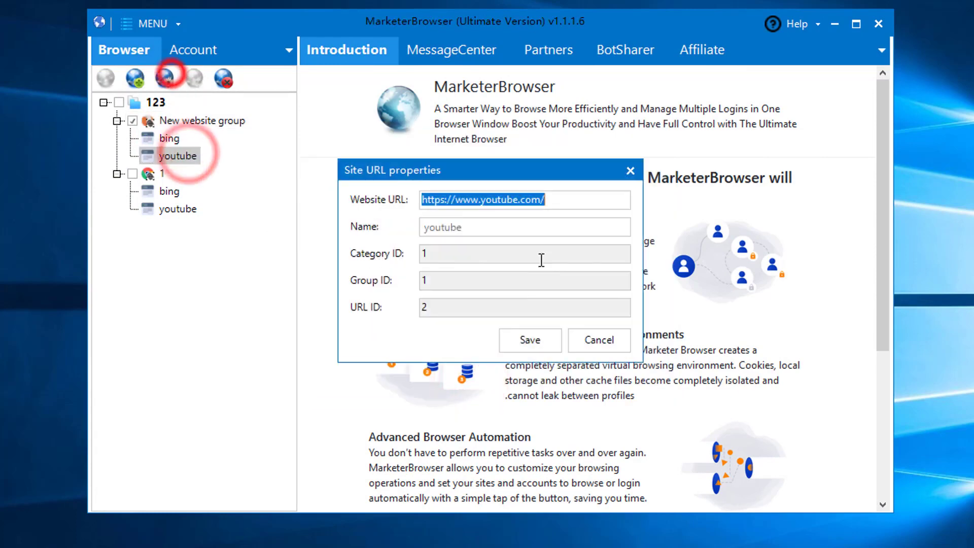
text(https://www.baidu.com/)
click(498, 225)
text(baidu)
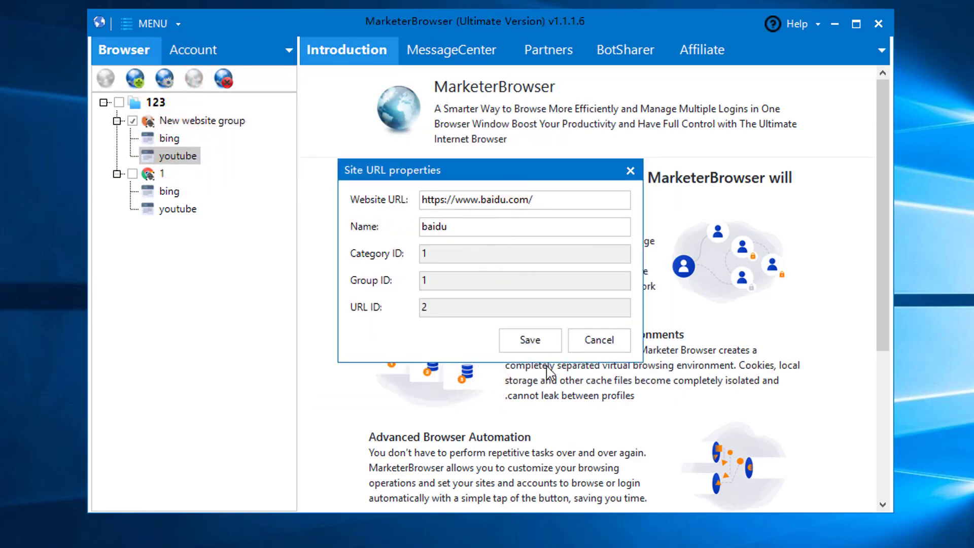
click(529, 338)
- Set group 1's browser version to FX33
click(188, 209)
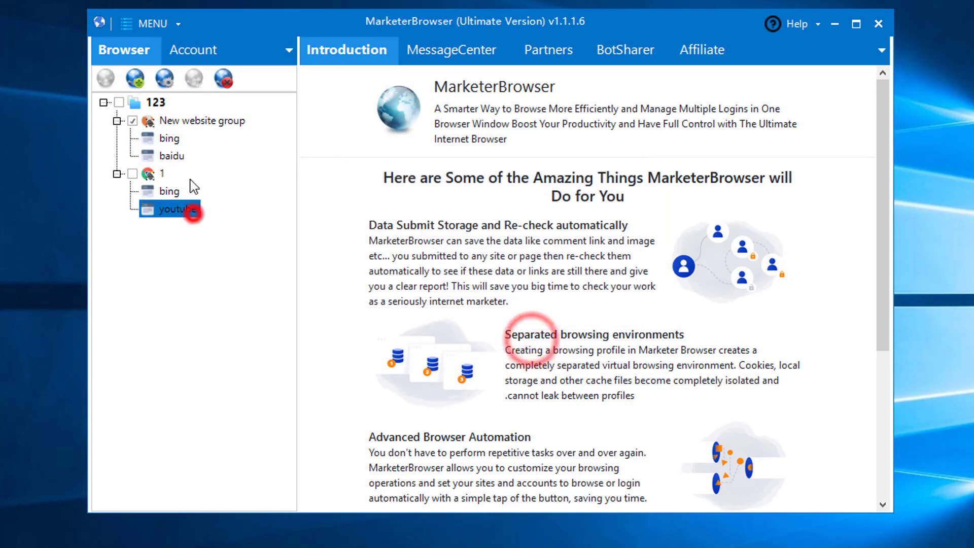
click(161, 173)
click(164, 78)
click(440, 190)
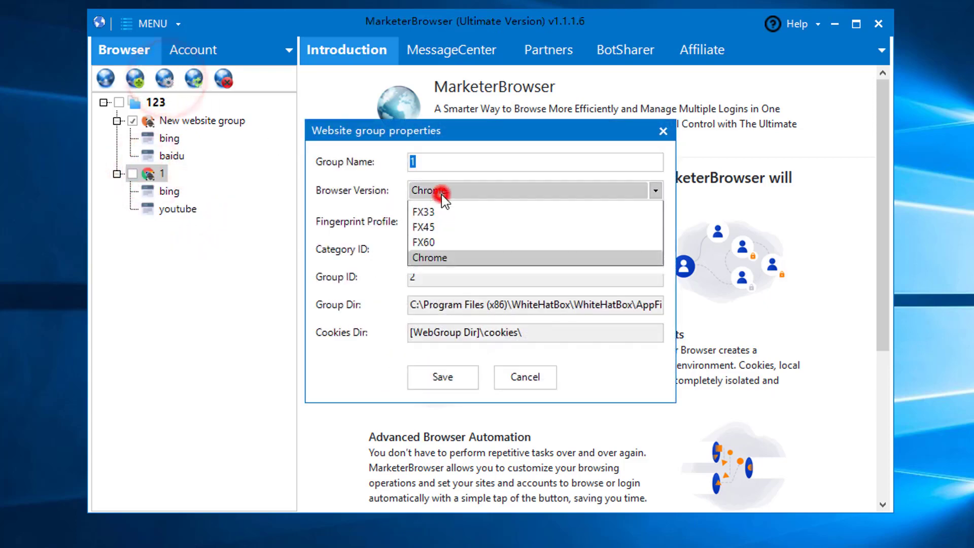
click(440, 212)
click(443, 376)
- Change group 1's youtube site to baidu, then tick category 123
click(177, 208)
click(165, 78)
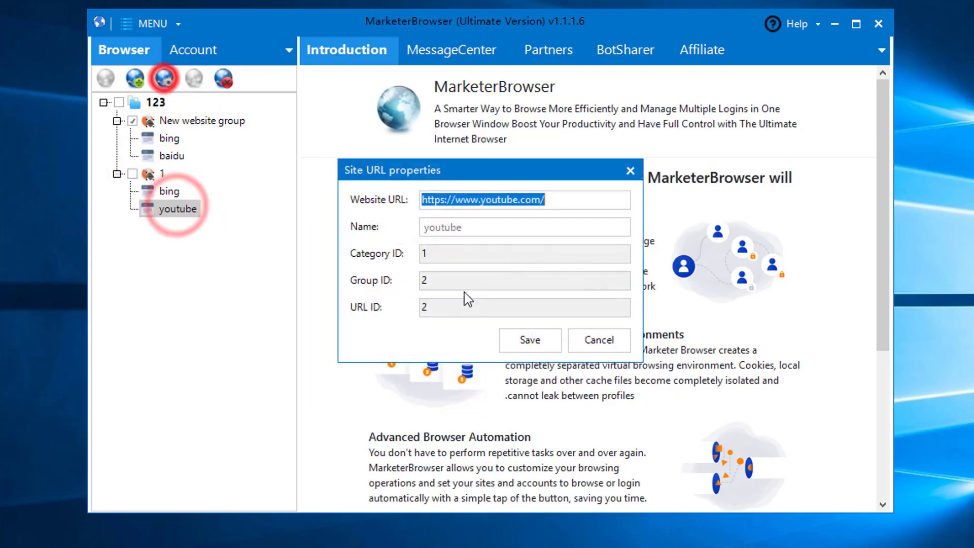
text(https://www.baidu.com/)
click(473, 226)
text(baidu)
click(511, 340)
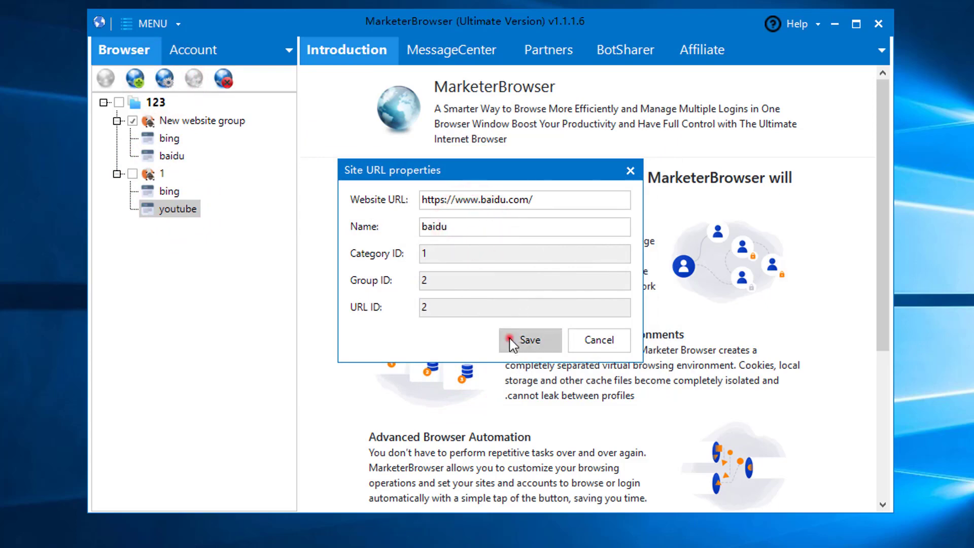
click(120, 102)
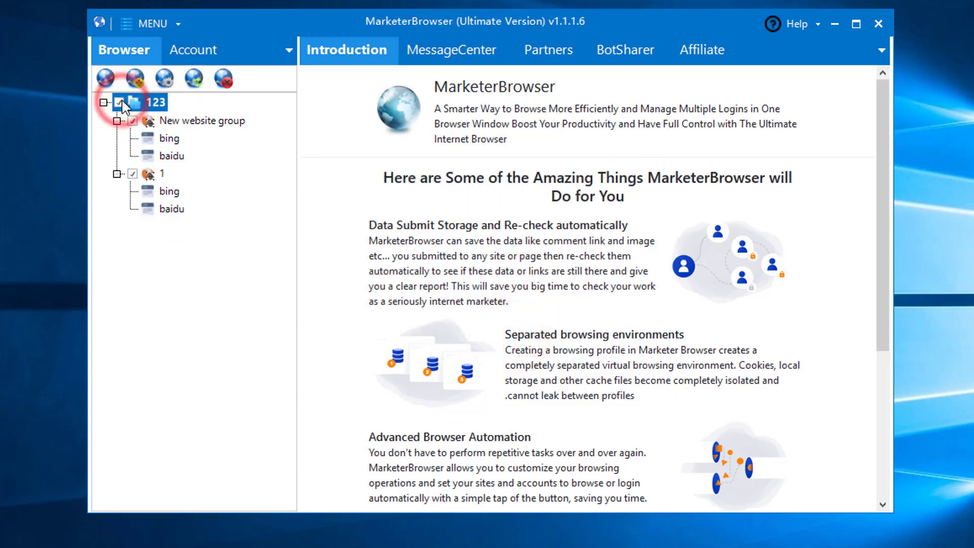
- Launch category 123's two groups in proxied browser windows and review both
click(106, 77)
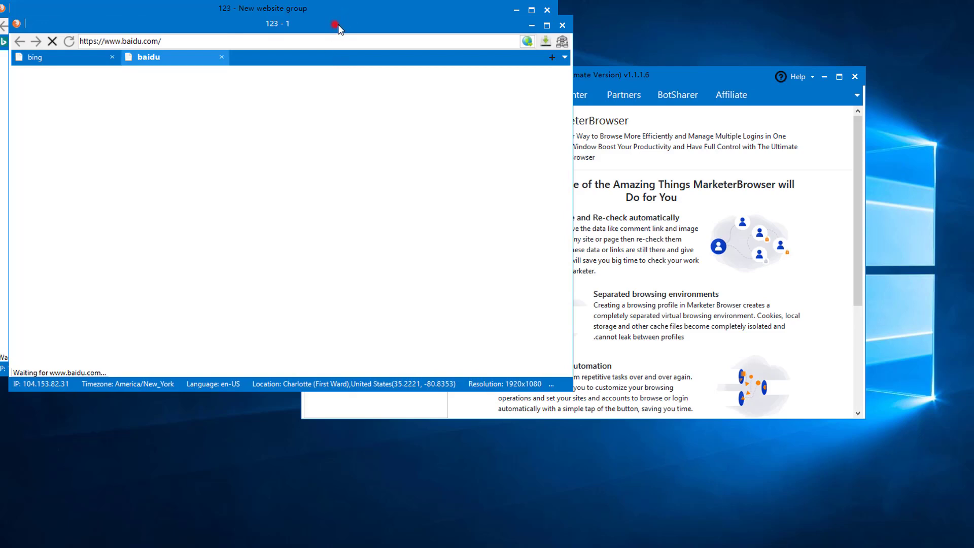
drag(336, 25, 821, 5)
click(360, 13)
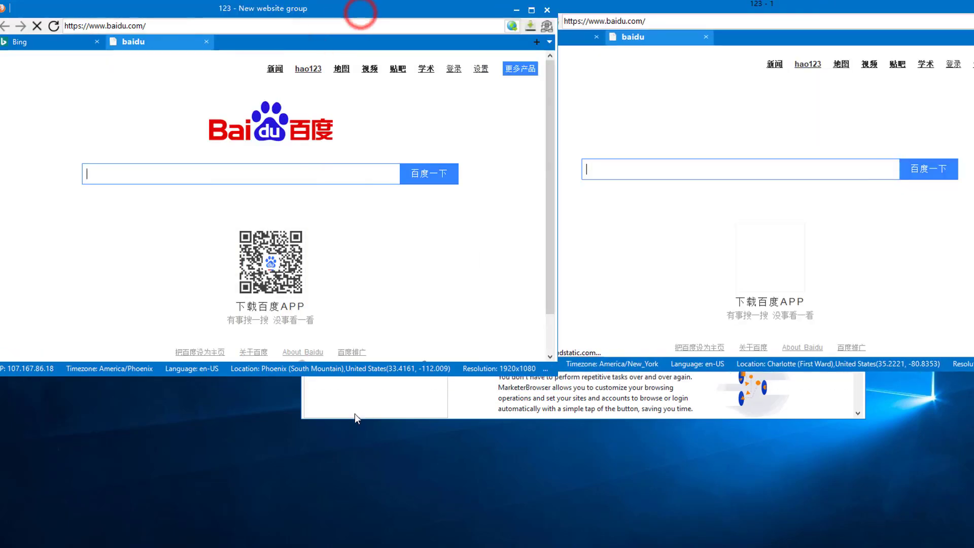
click(354, 413)
drag(446, 76, 462, 172)
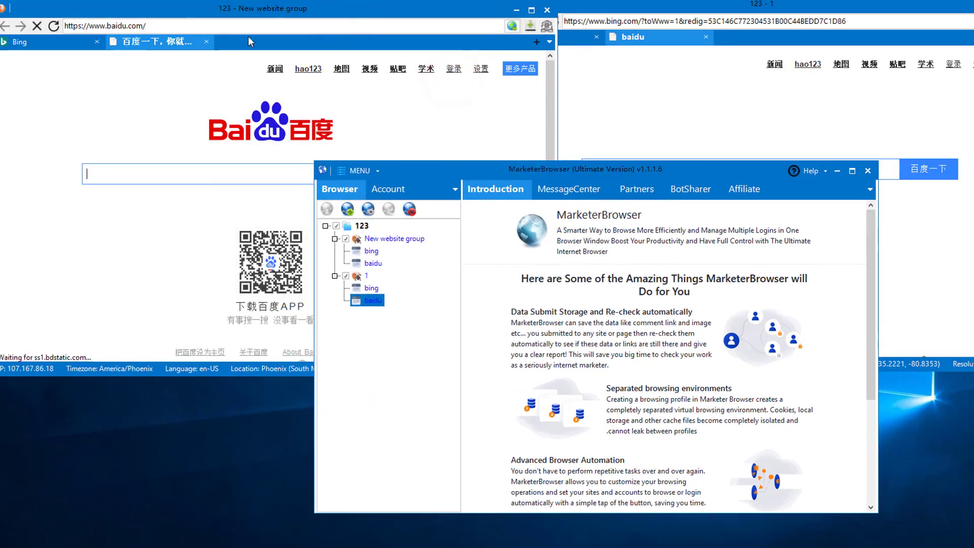
click(230, 12)
click(673, 169)
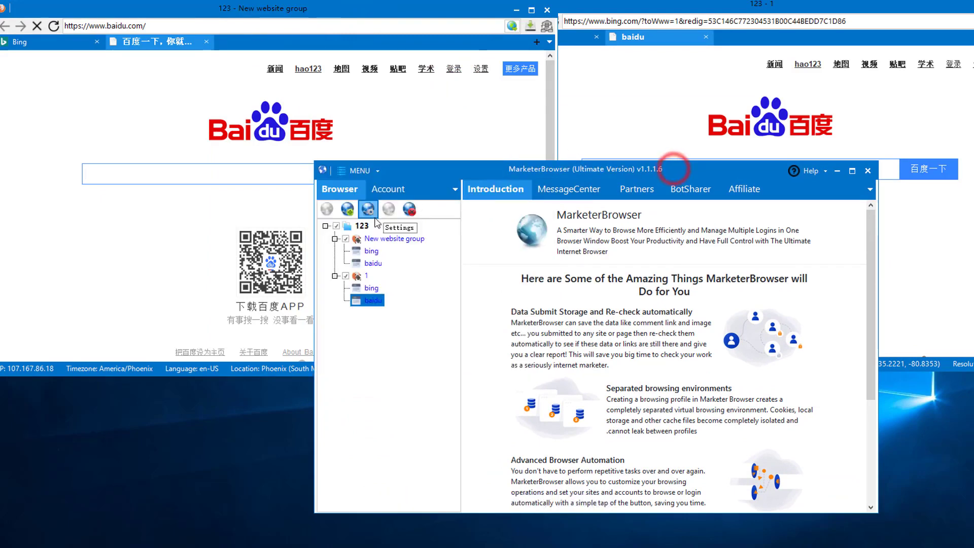
click(281, 34)
click(744, 7)
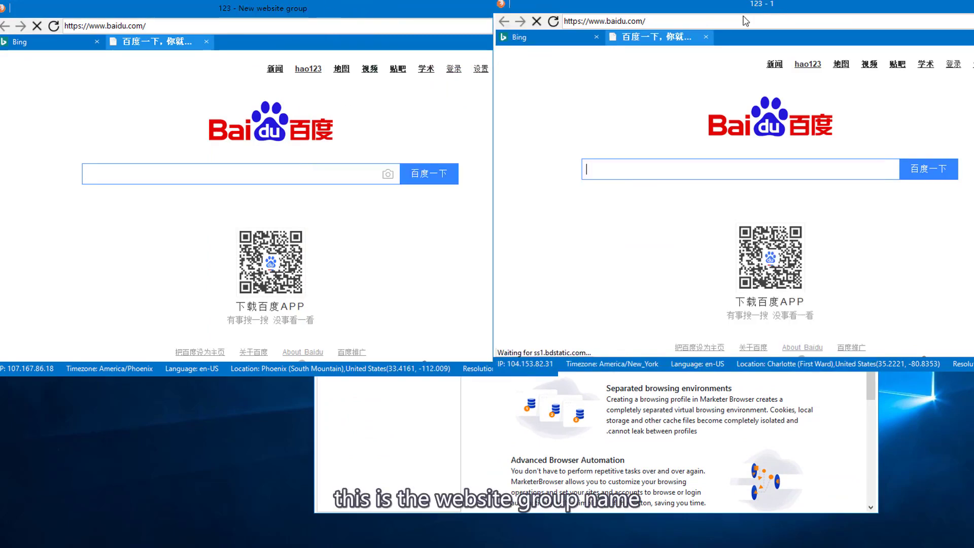
click(479, 248)
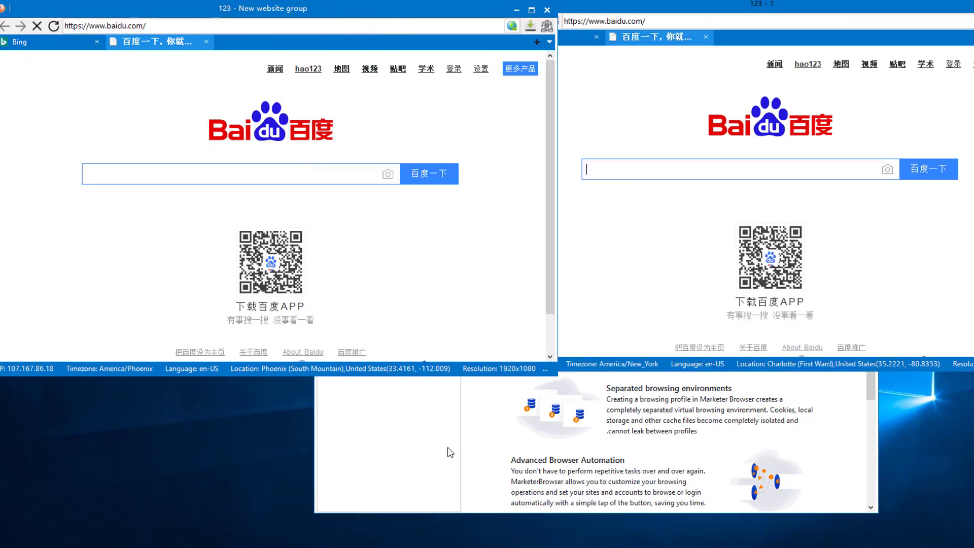
click(578, 39)
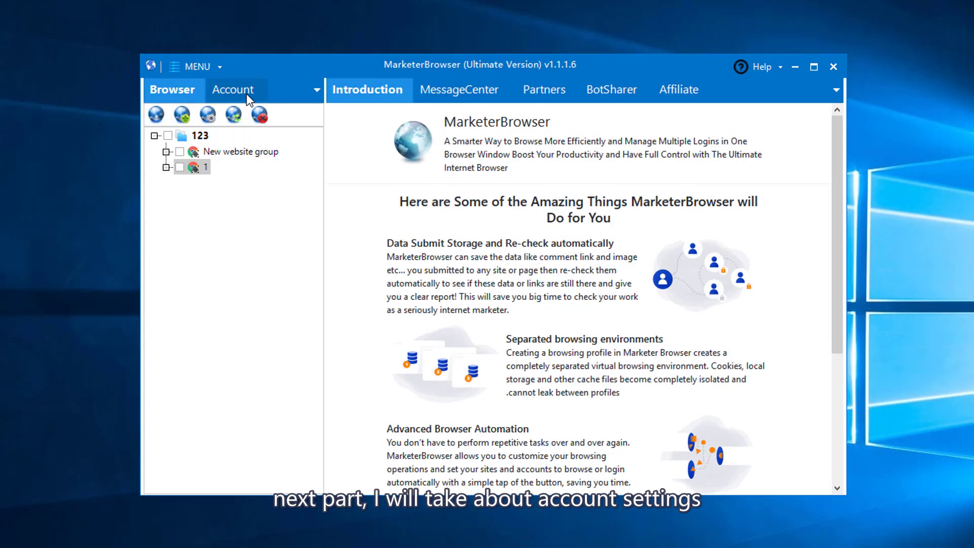
- Open the Account Manager from Account > Accounts
click(246, 94)
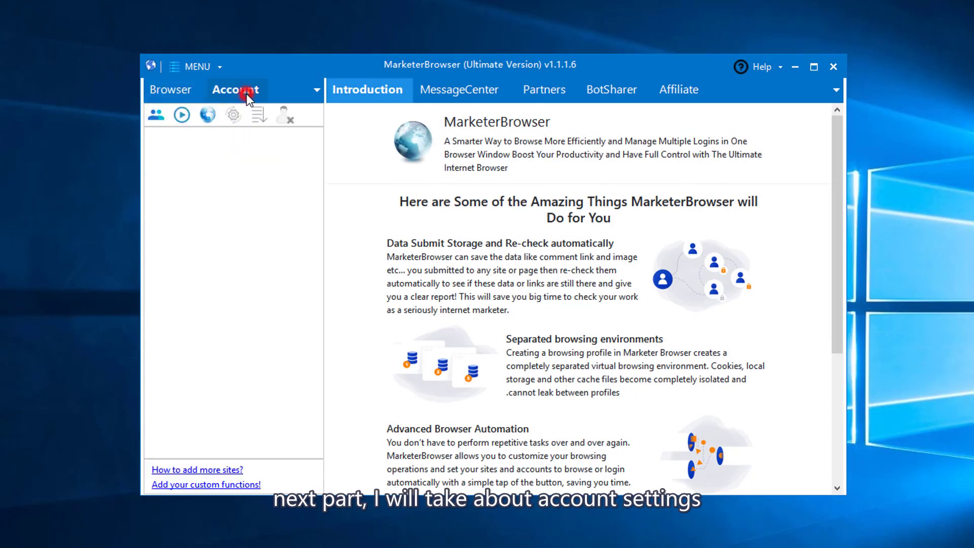
click(162, 117)
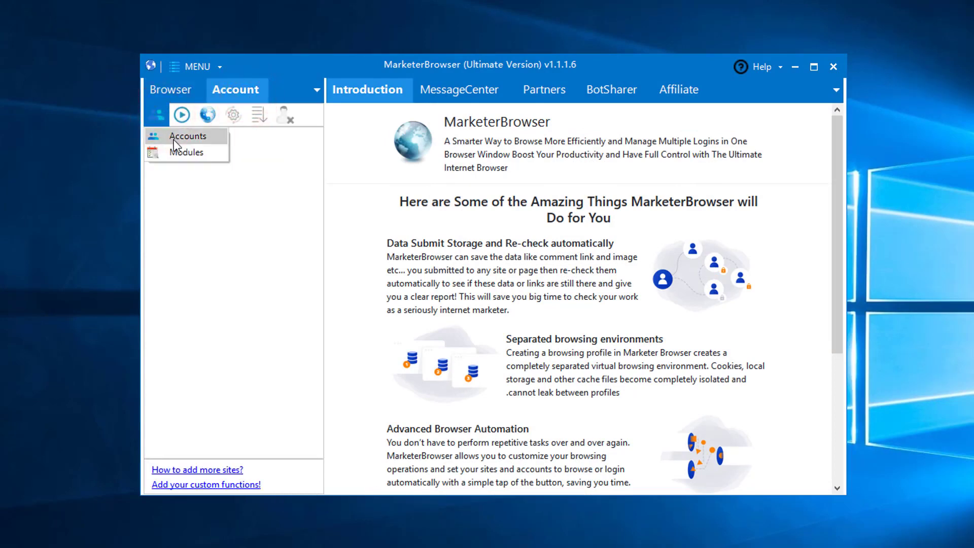
click(173, 139)
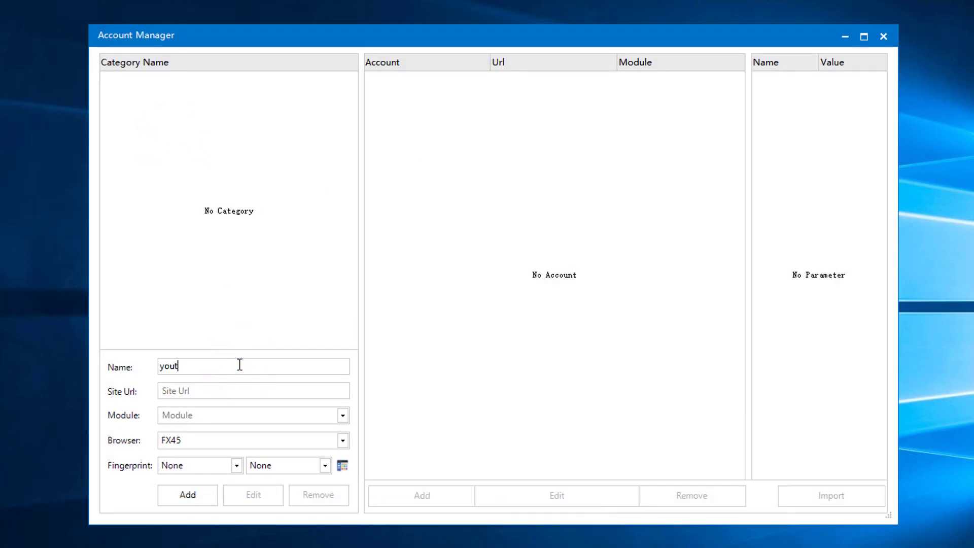
click(223, 388)
text(https://www.youtube.com/)
click(207, 416)
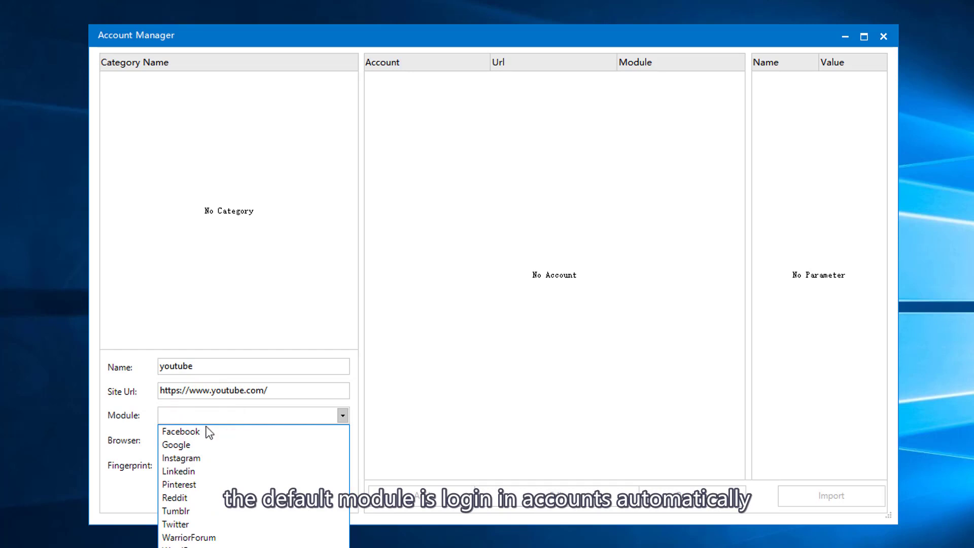
click(198, 544)
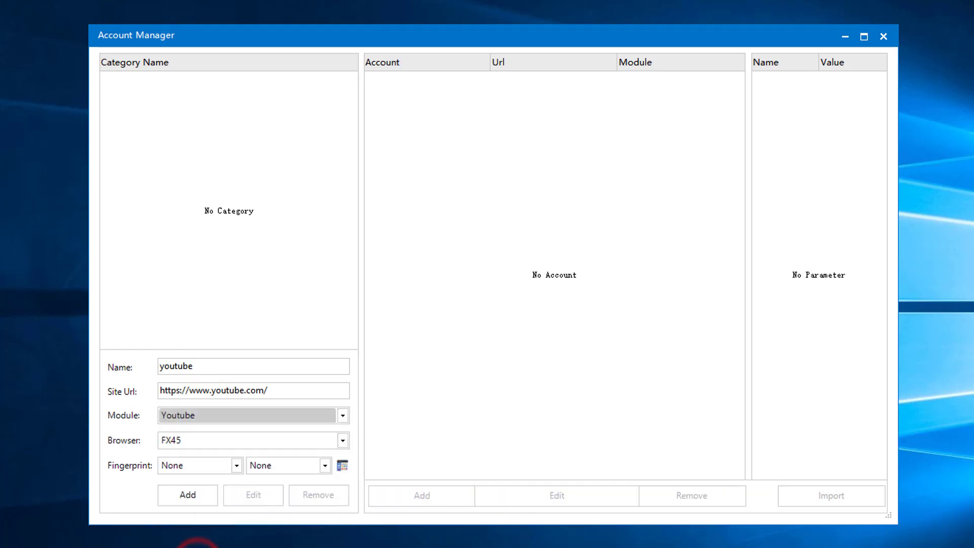
click(237, 447)
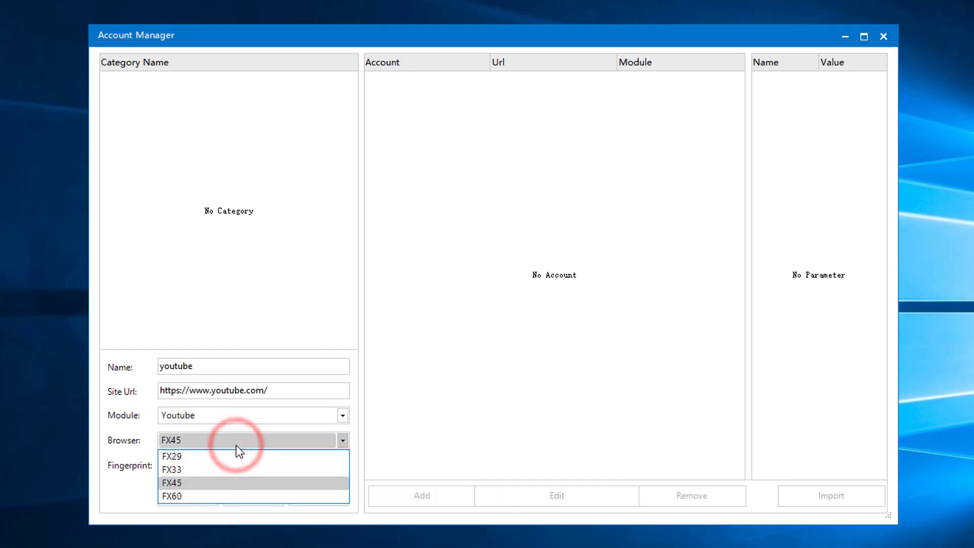
click(218, 482)
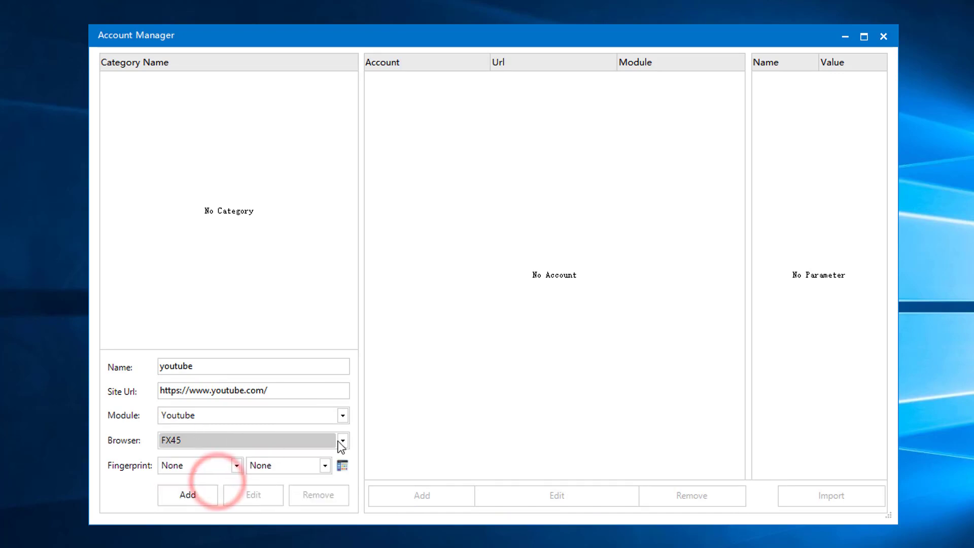
- Pick fingerprint Group #1 on proxy 68.185.57.66:80, add the youtube category, and select it
click(199, 464)
click(197, 492)
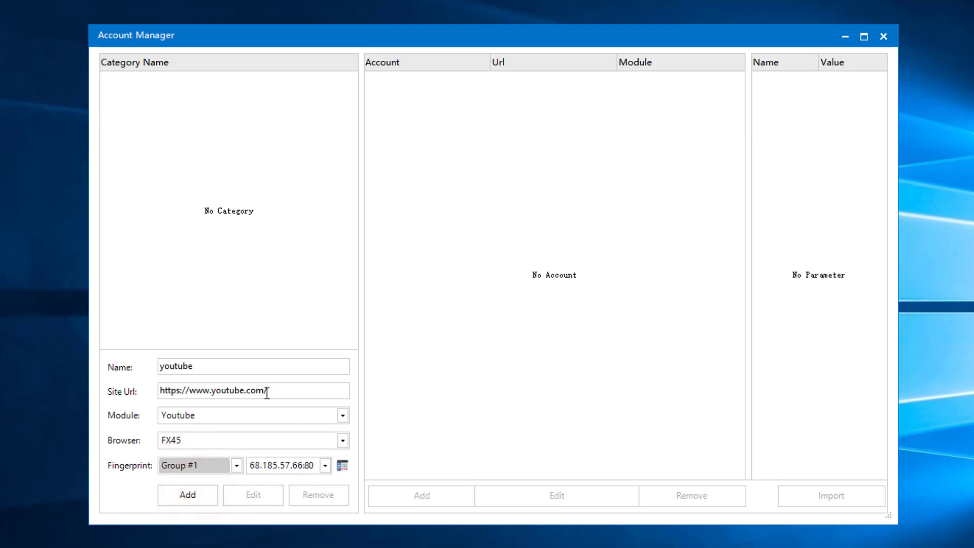
click(186, 496)
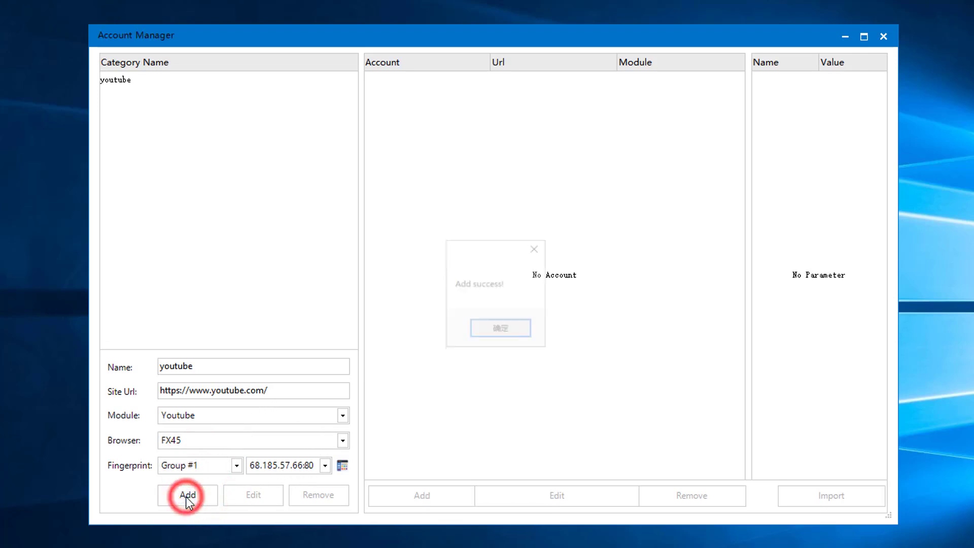
click(503, 337)
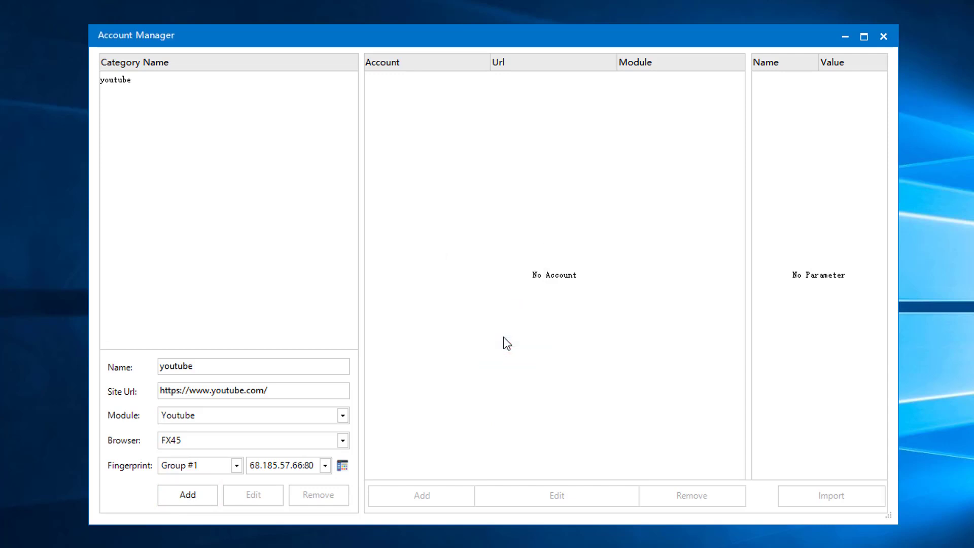
click(124, 84)
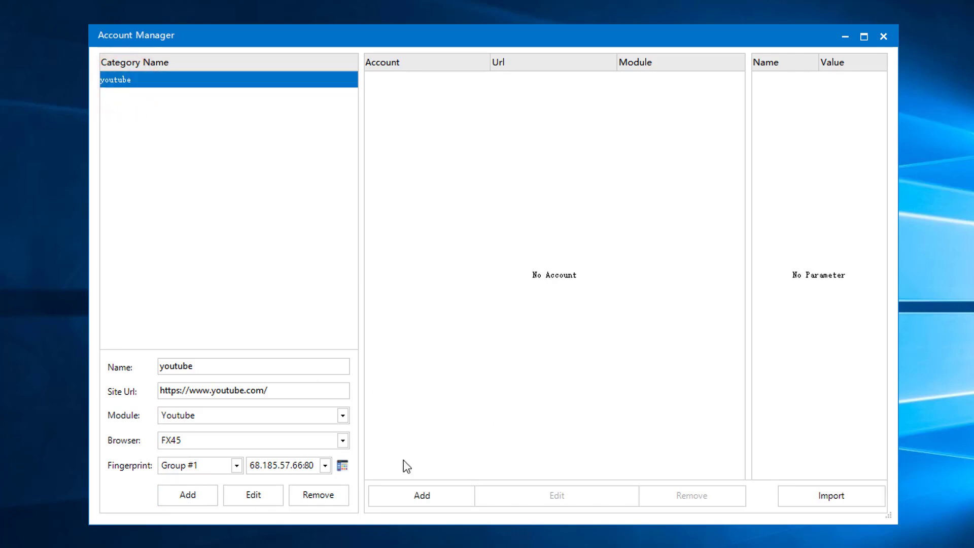
click(403, 495)
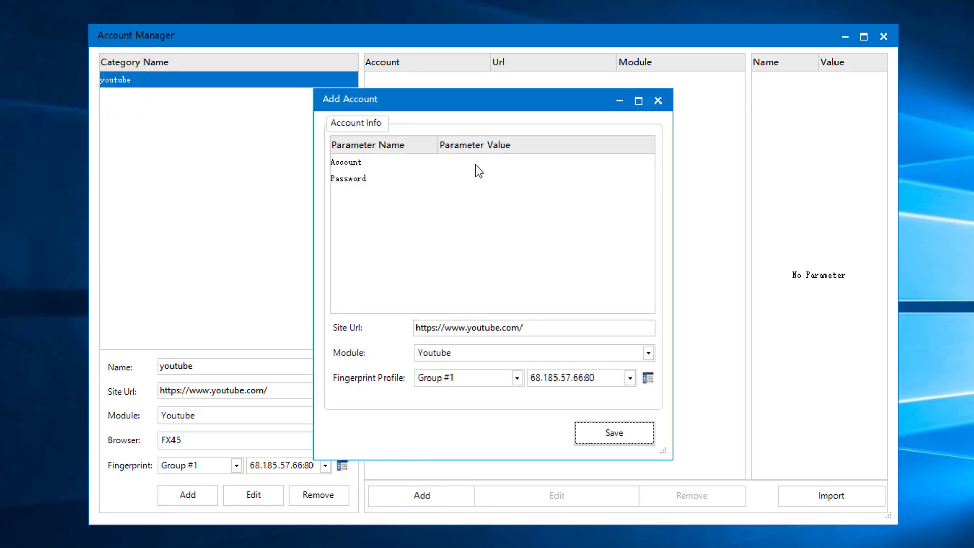
click(475, 164)
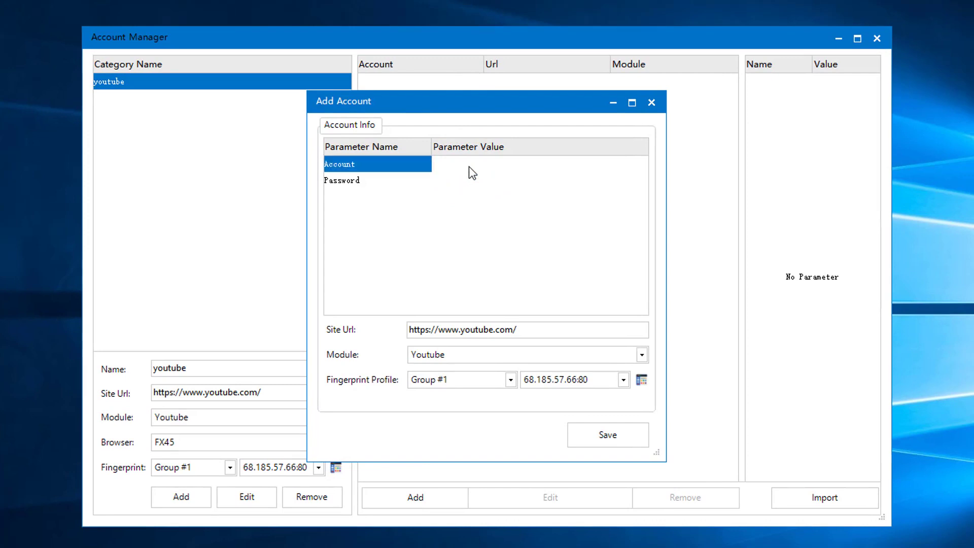
click(447, 166)
key(ctrl+v)
click(452, 180)
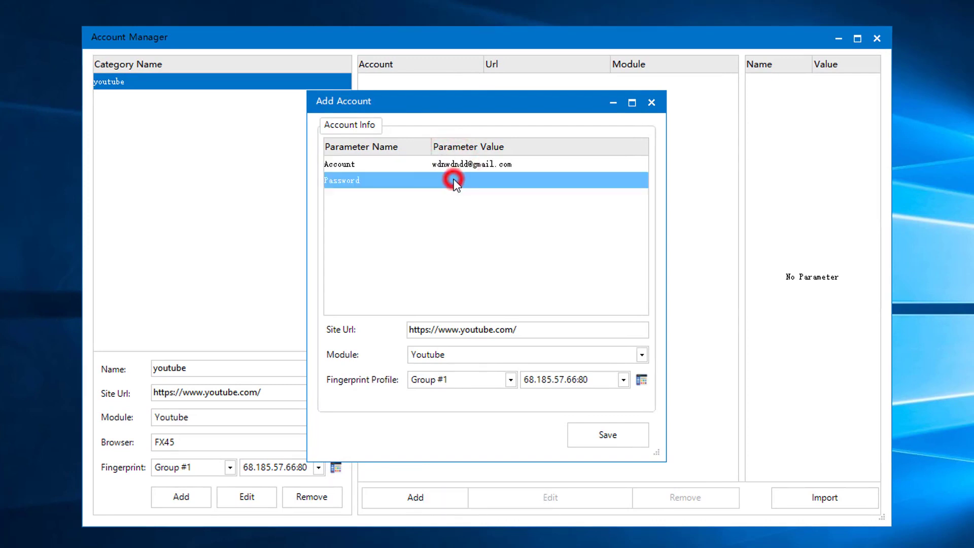
click(452, 180)
text(122334)
click(456, 224)
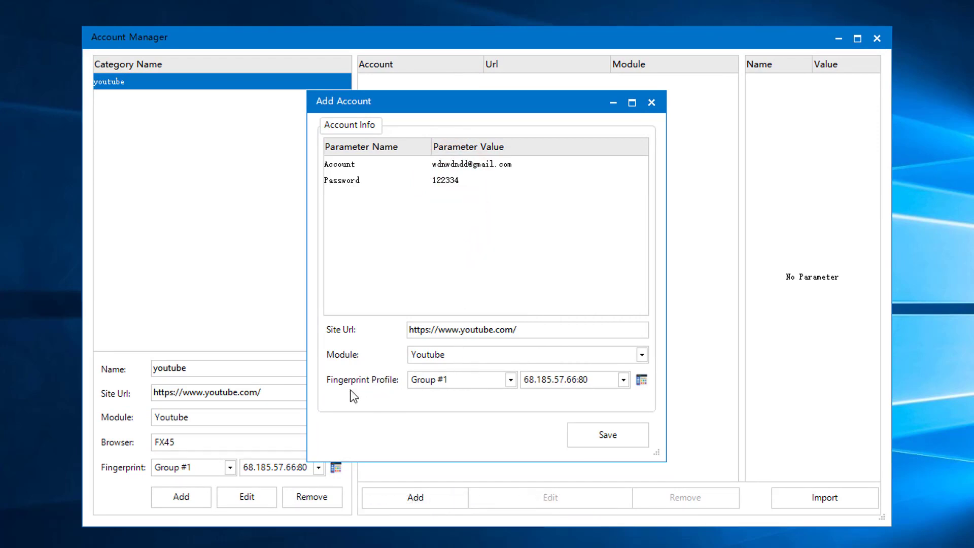
click(510, 380)
click(569, 402)
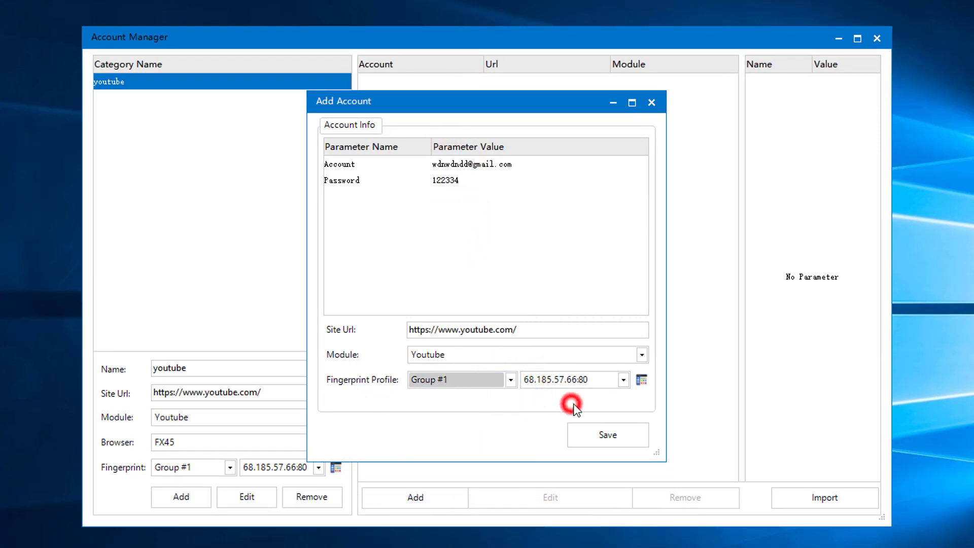
click(655, 104)
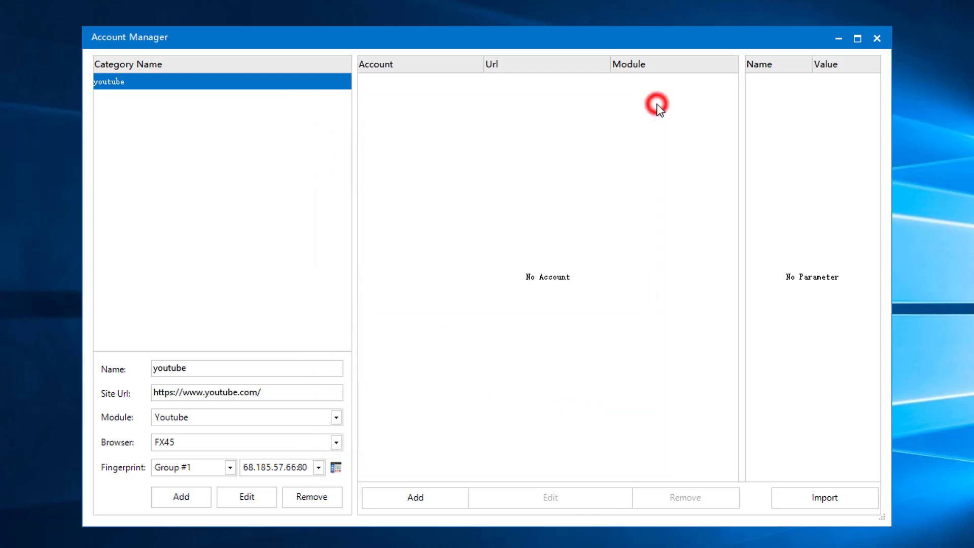
- Import the three accounts from Desktop\Google accounts.txt into youtube
click(851, 496)
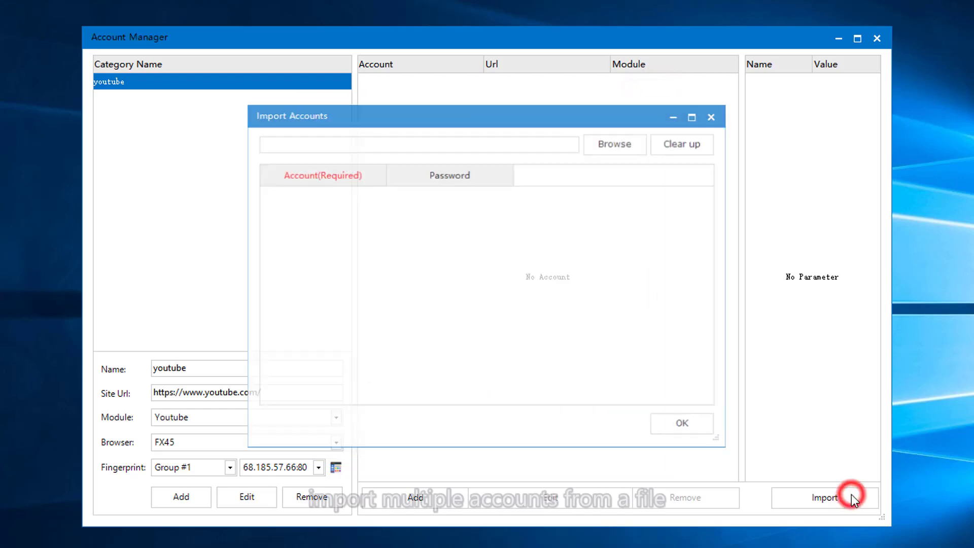
click(613, 147)
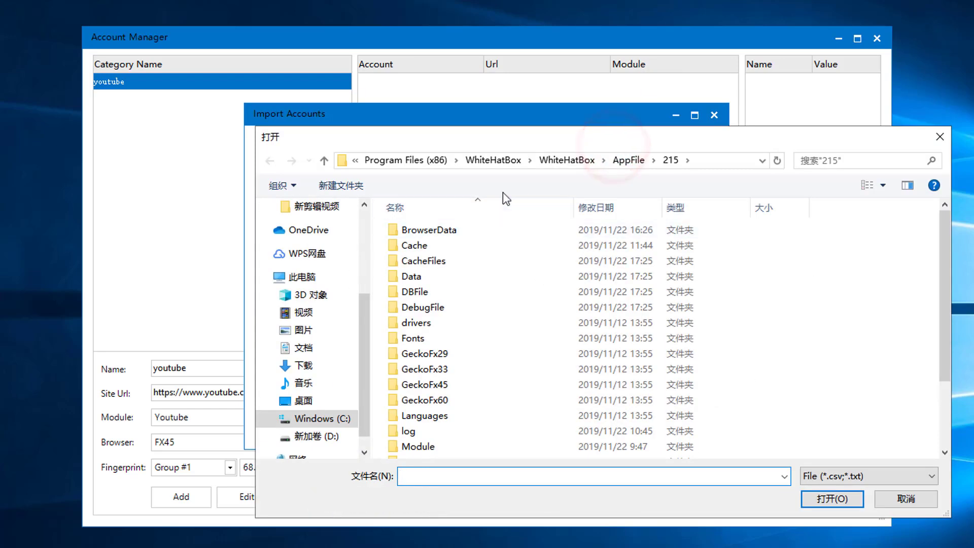
drag(364, 312, 365, 234)
click(303, 206)
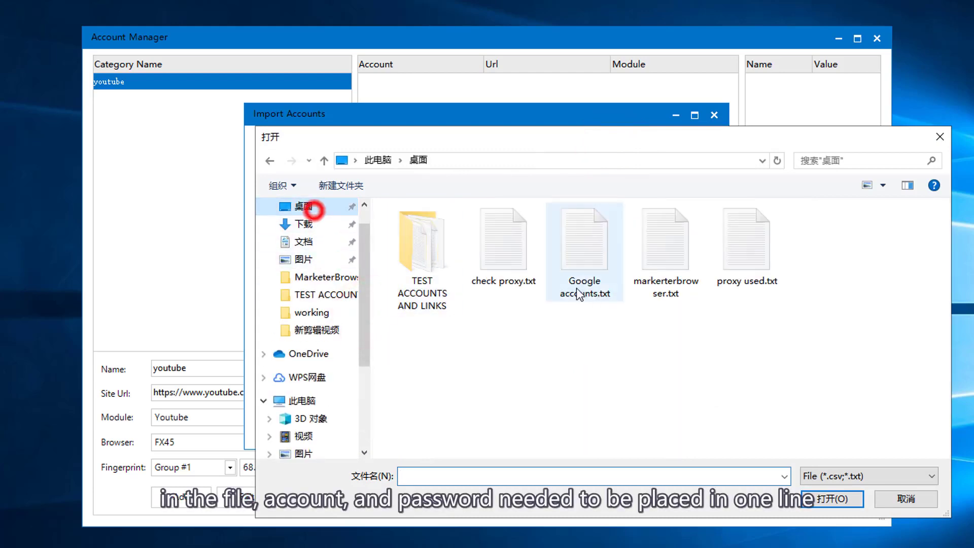
click(582, 283)
click(829, 498)
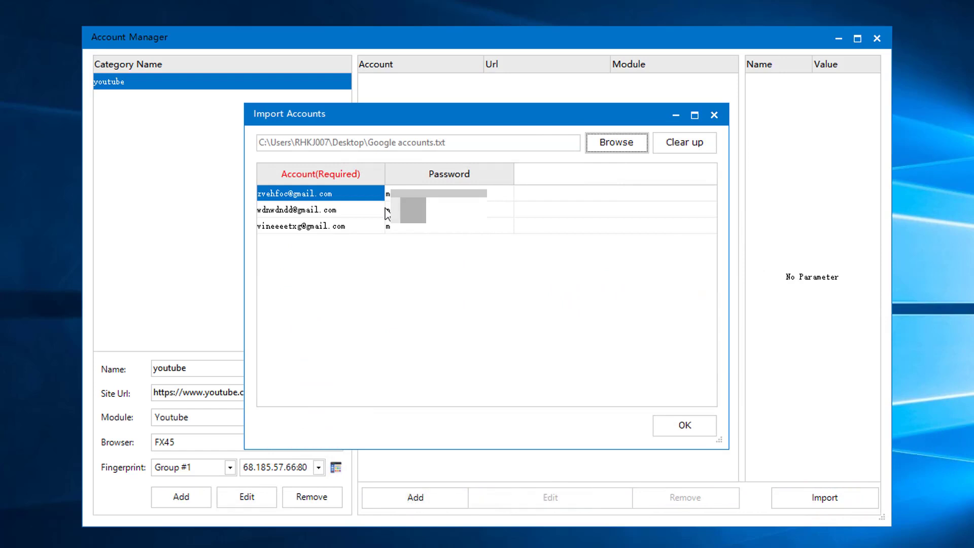
click(677, 429)
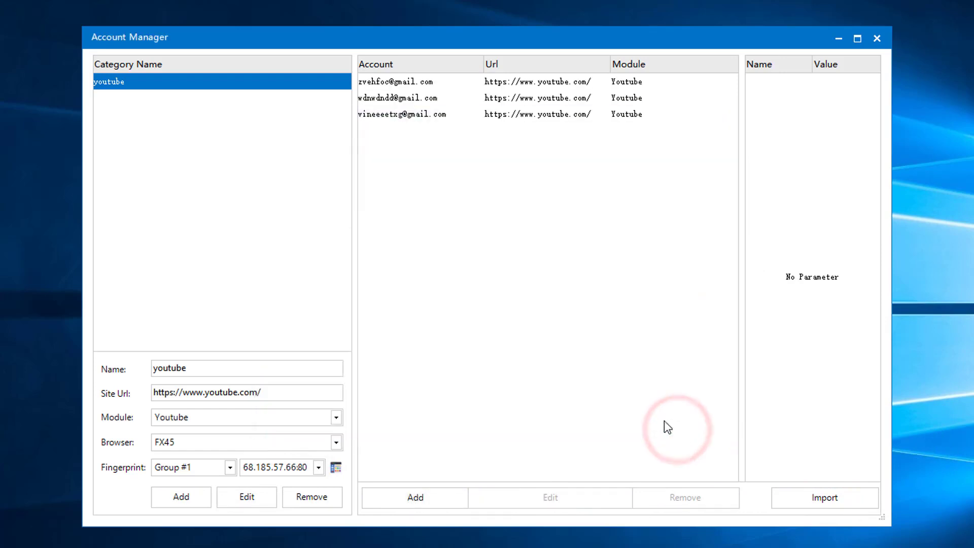
- Remove the third imported account and close the Account Manager
click(434, 87)
click(427, 114)
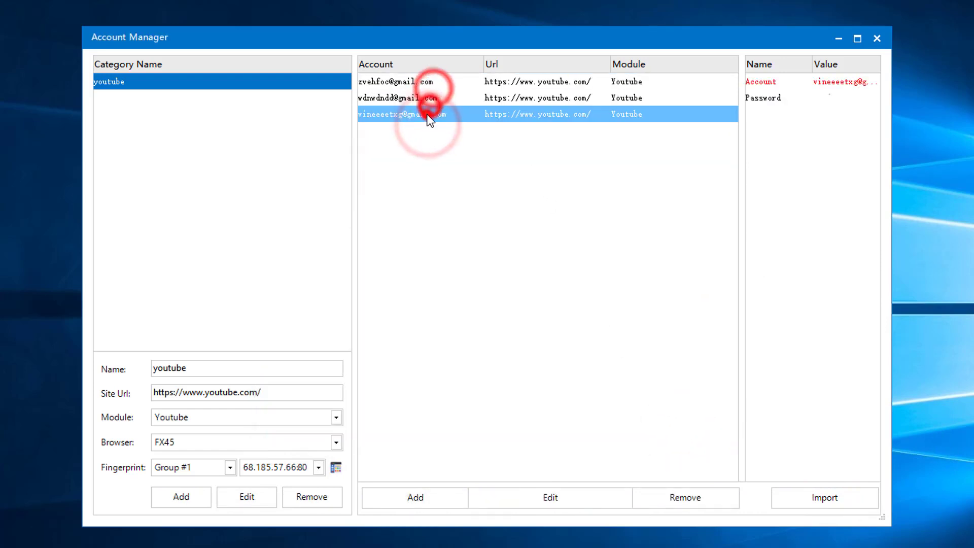
click(658, 504)
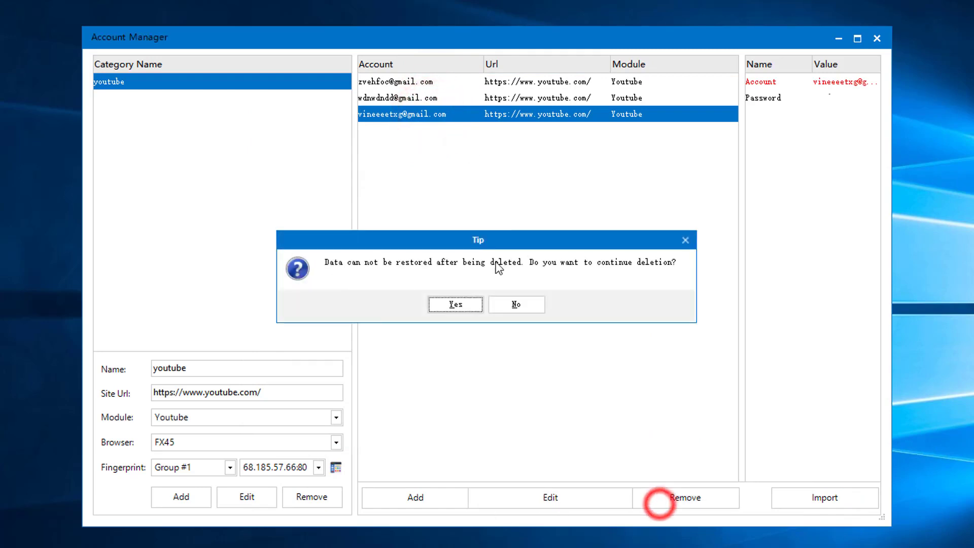
click(453, 299)
click(486, 329)
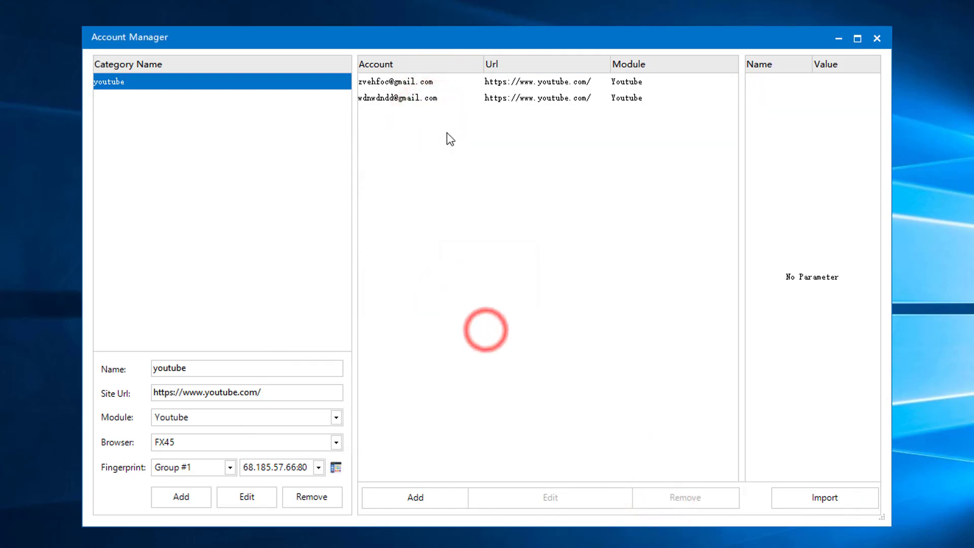
click(884, 40)
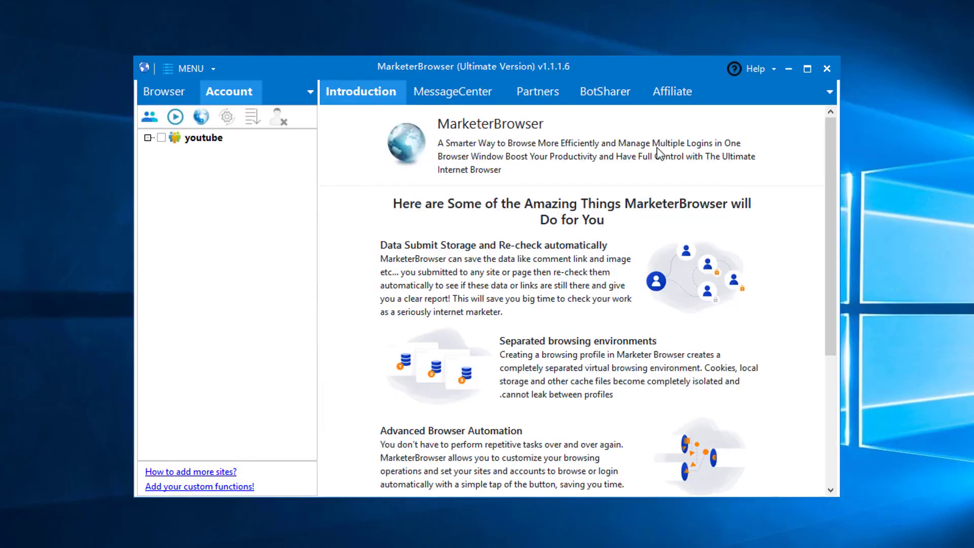
- Expand the youtube group, open the Bind FingerPrint window, then close it
click(148, 138)
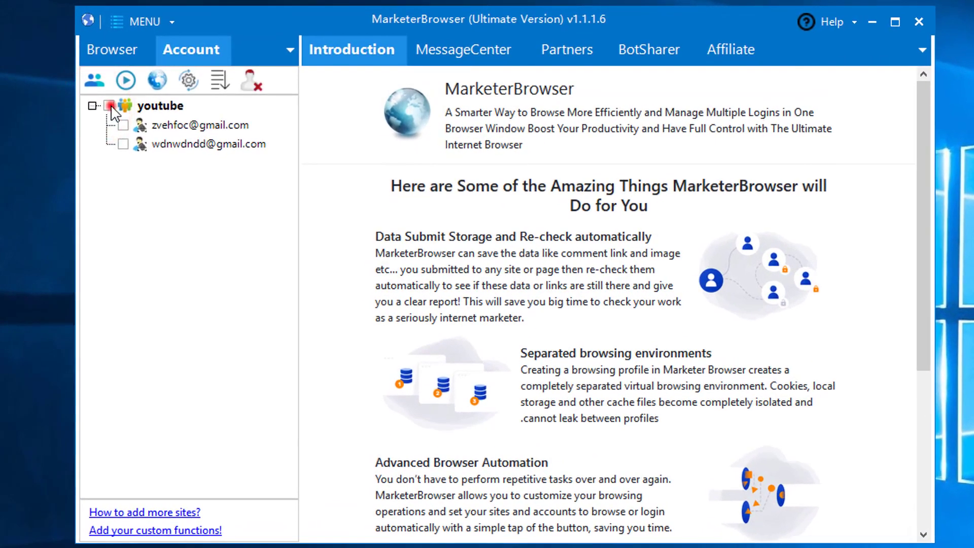
click(161, 137)
click(141, 22)
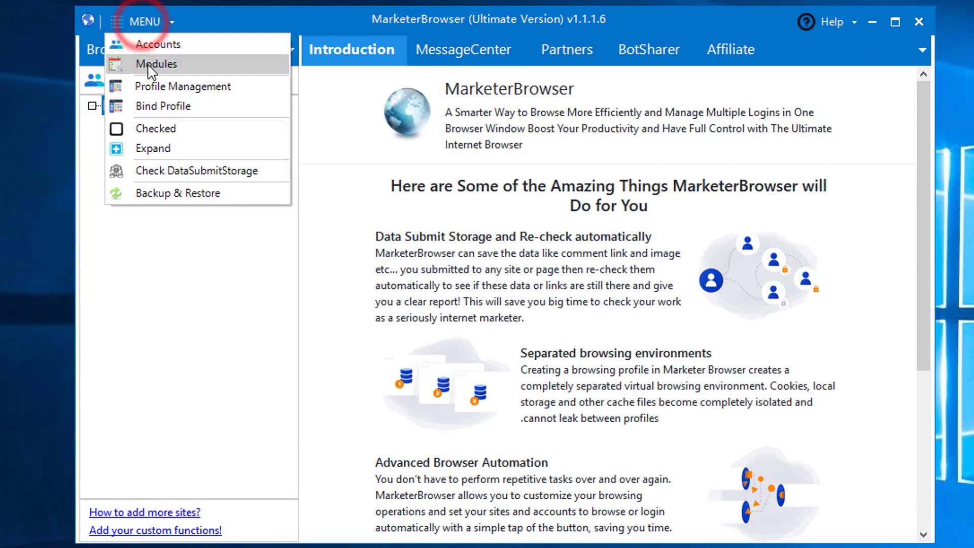
click(153, 107)
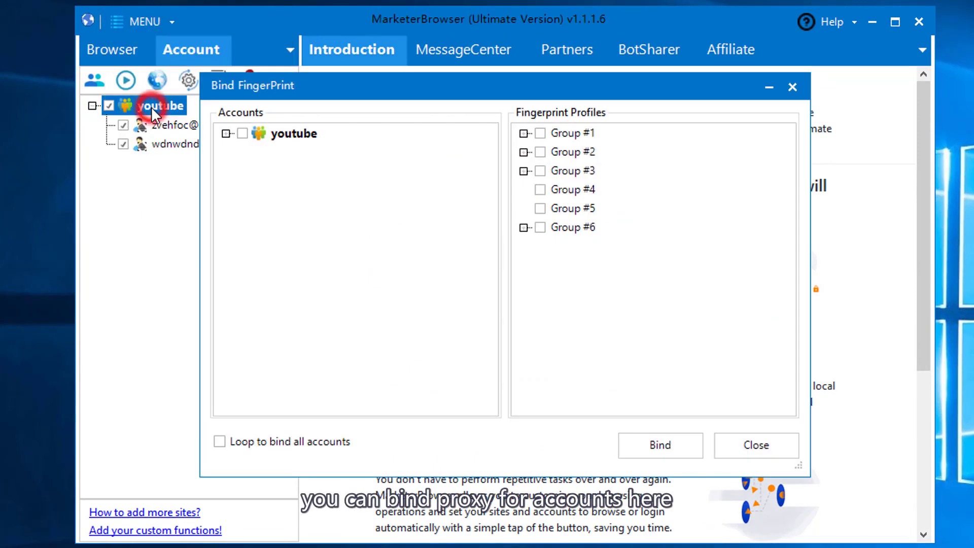
click(226, 133)
click(731, 443)
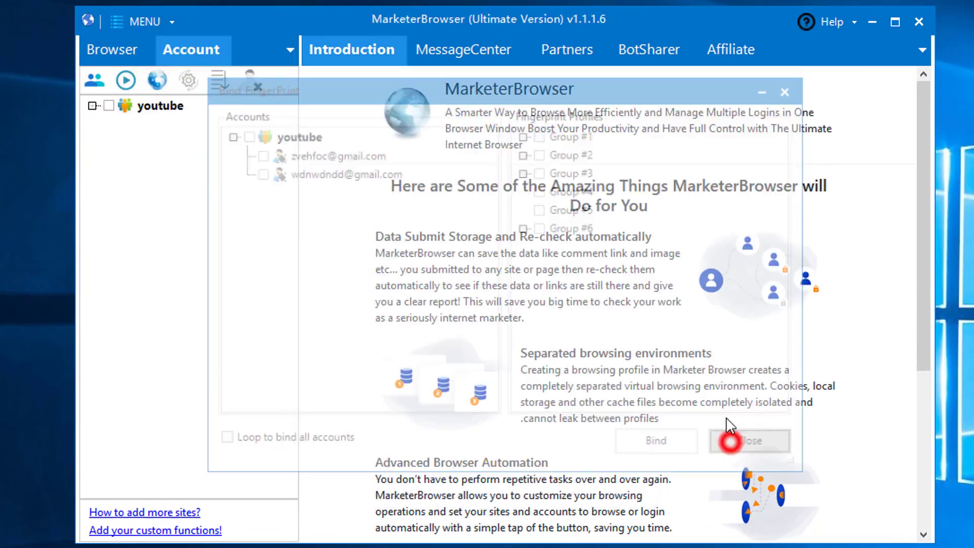
- Select and expand the youtube group to list its two accounts, then open the module manager
click(97, 108)
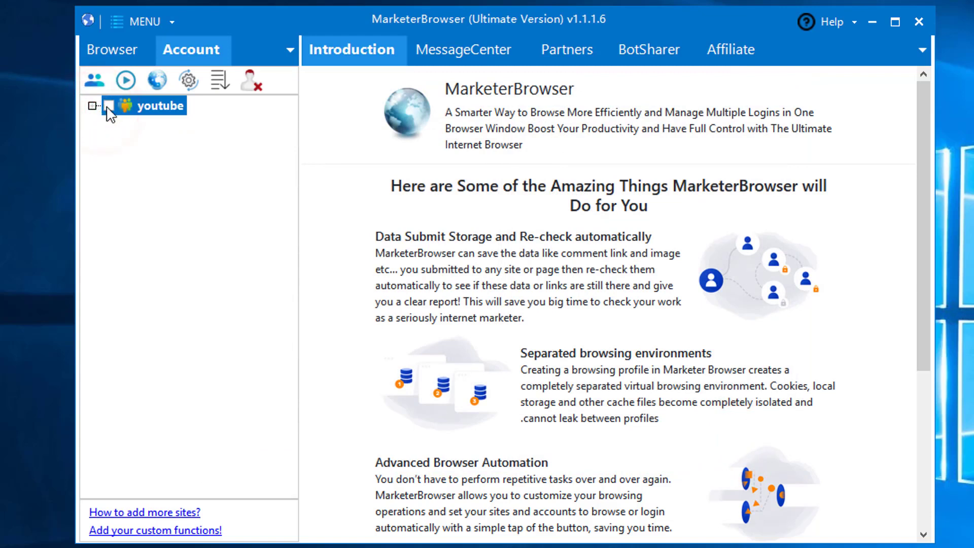
click(91, 106)
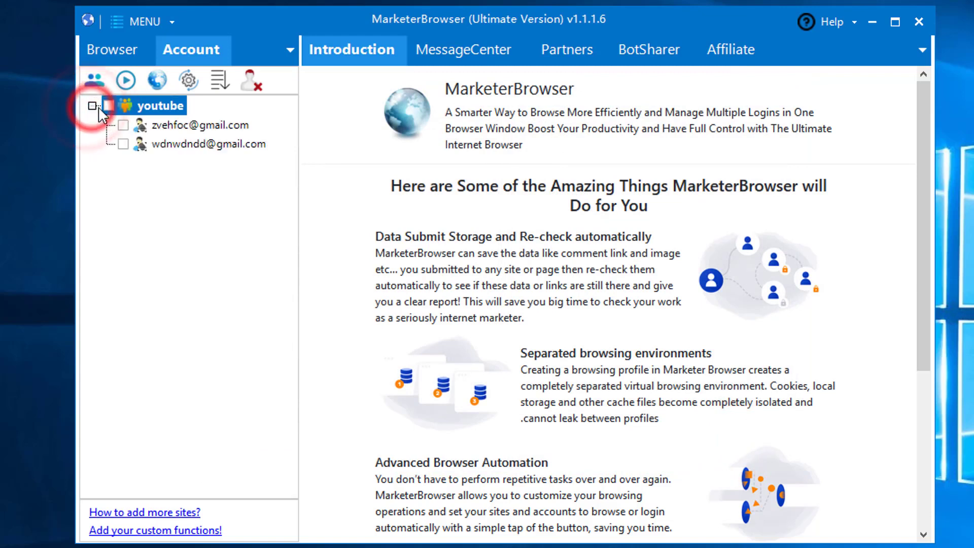
click(103, 77)
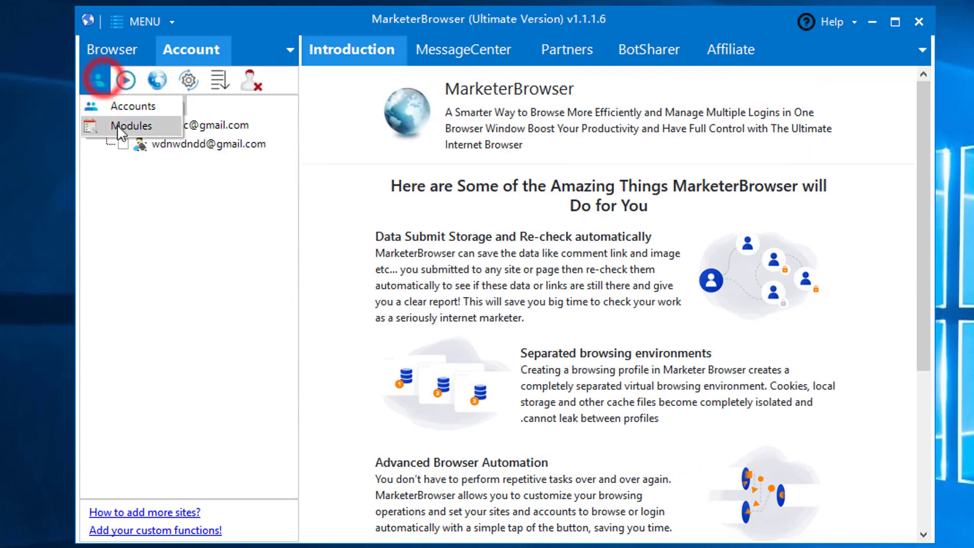
click(119, 124)
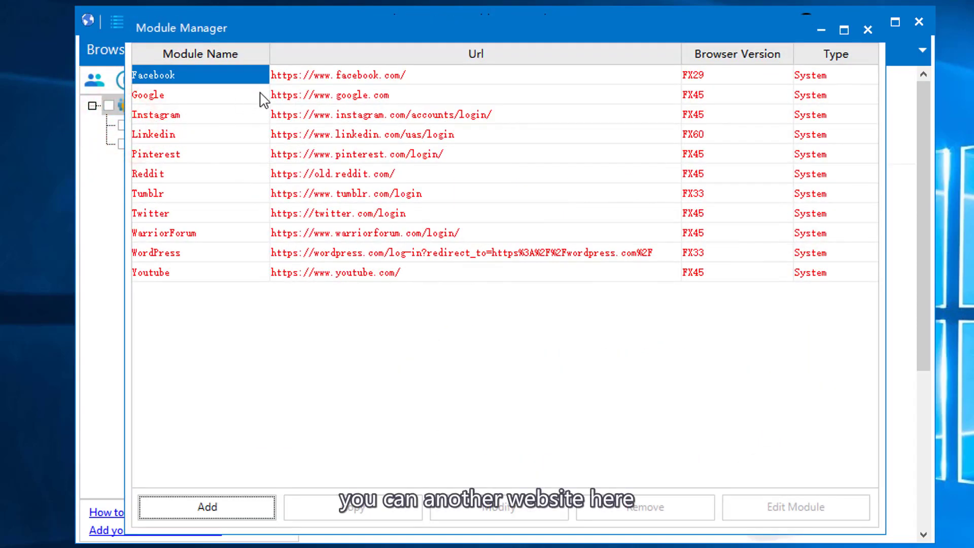
click(209, 507)
click(403, 201)
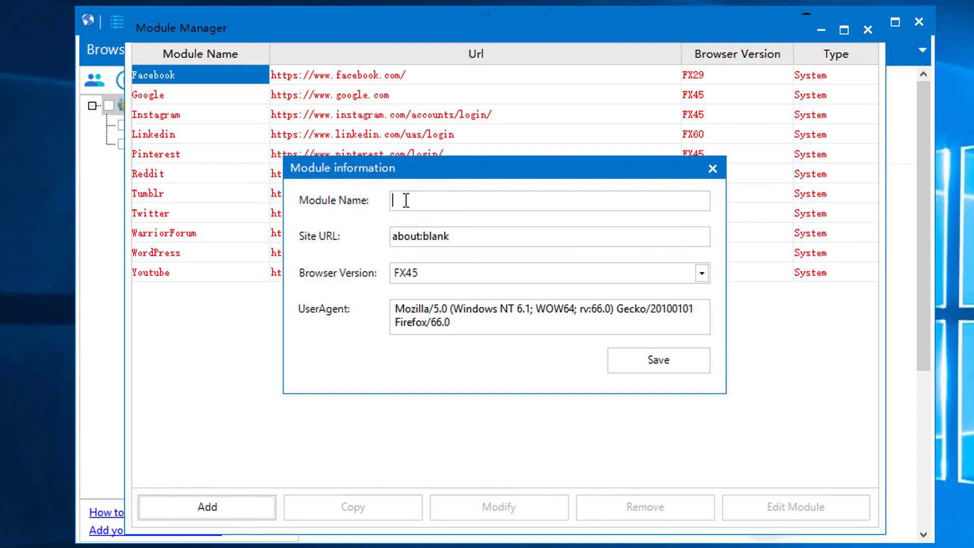
click(404, 236)
double_click(477, 236)
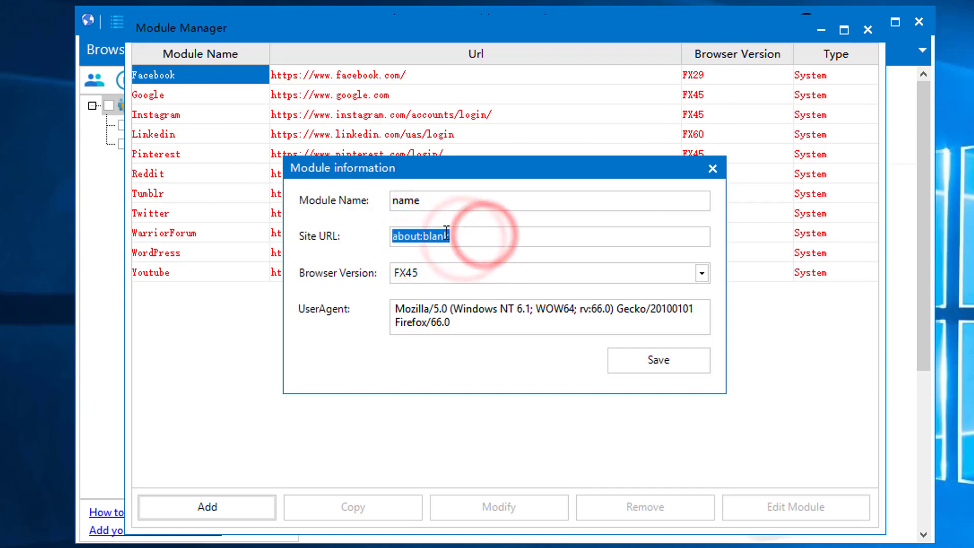
text(https://www.spotify.com/us/)
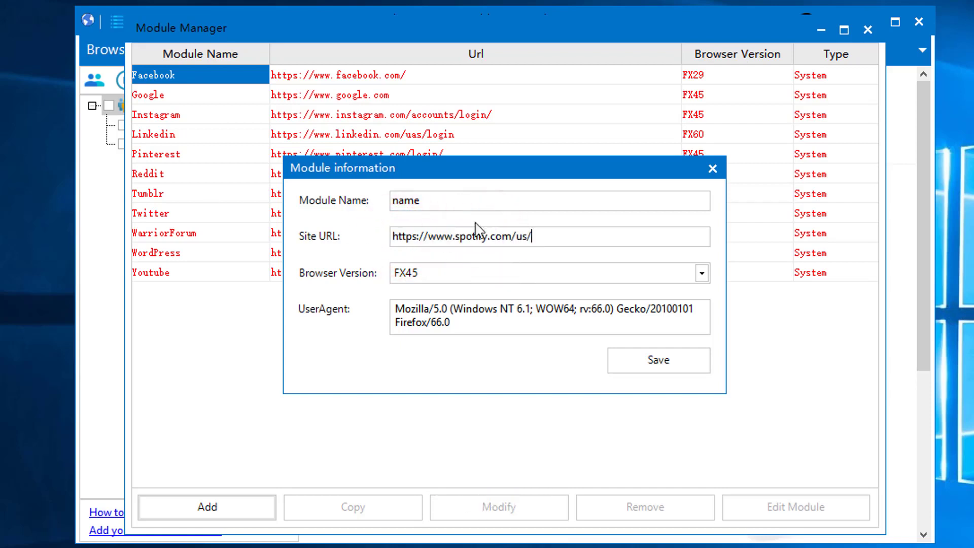
double_click(447, 201)
text(SPOTIFY)
click(477, 272)
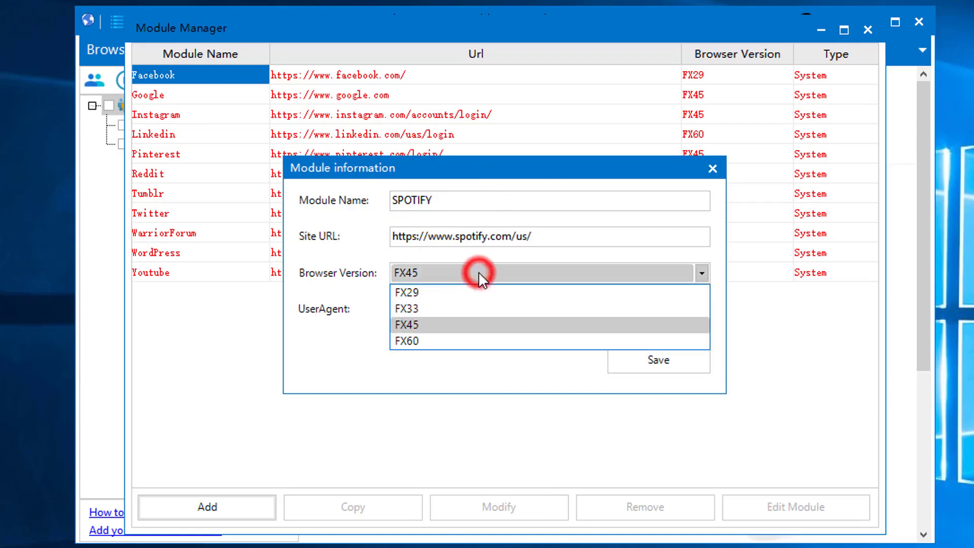
click(464, 320)
click(649, 363)
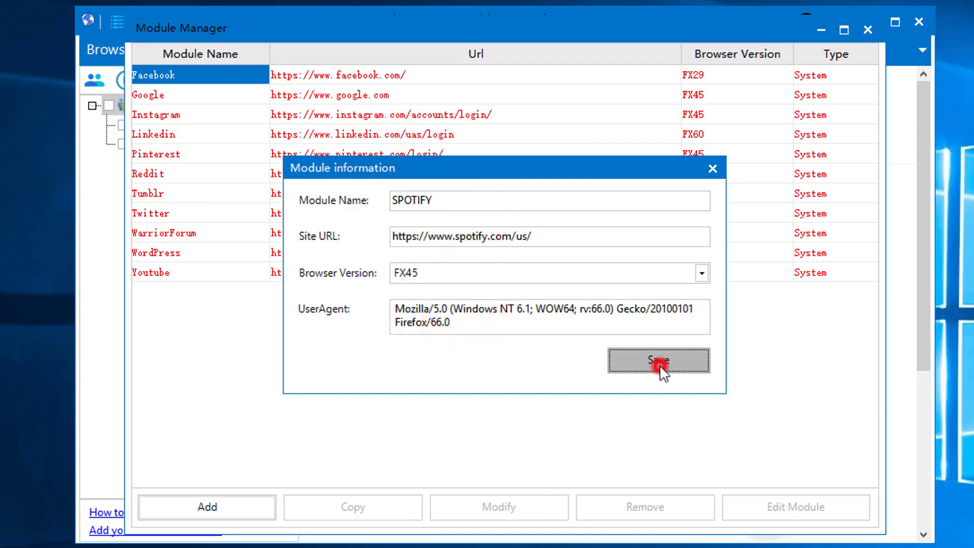
click(755, 301)
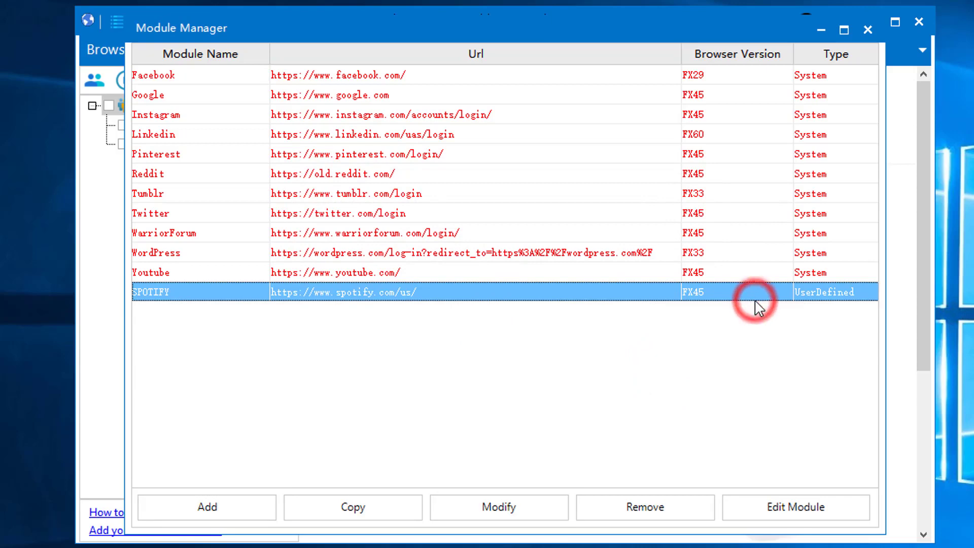
click(499, 507)
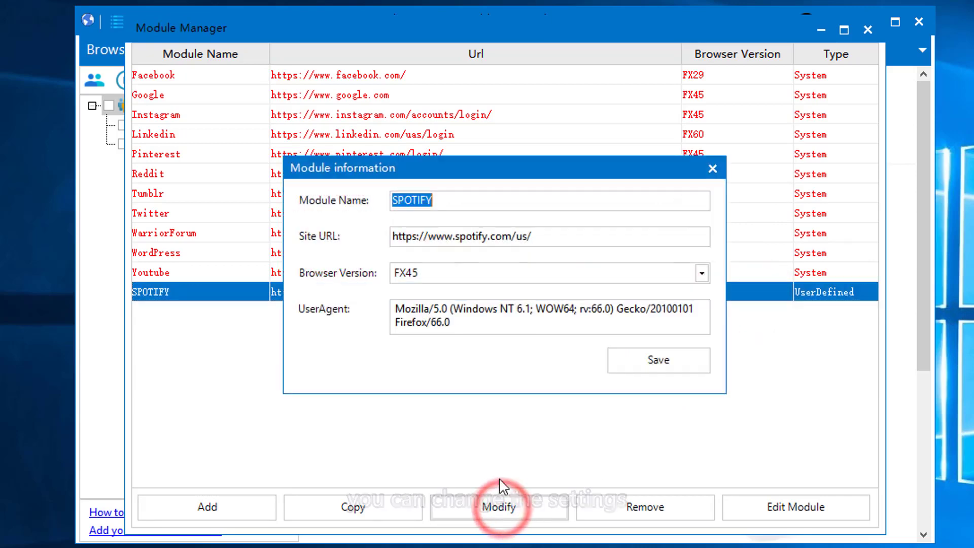
click(705, 168)
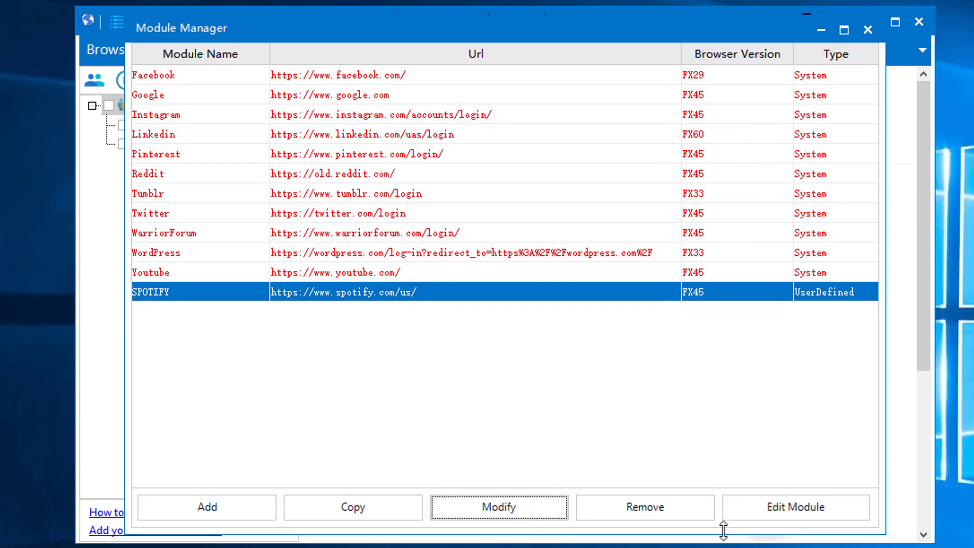
click(772, 505)
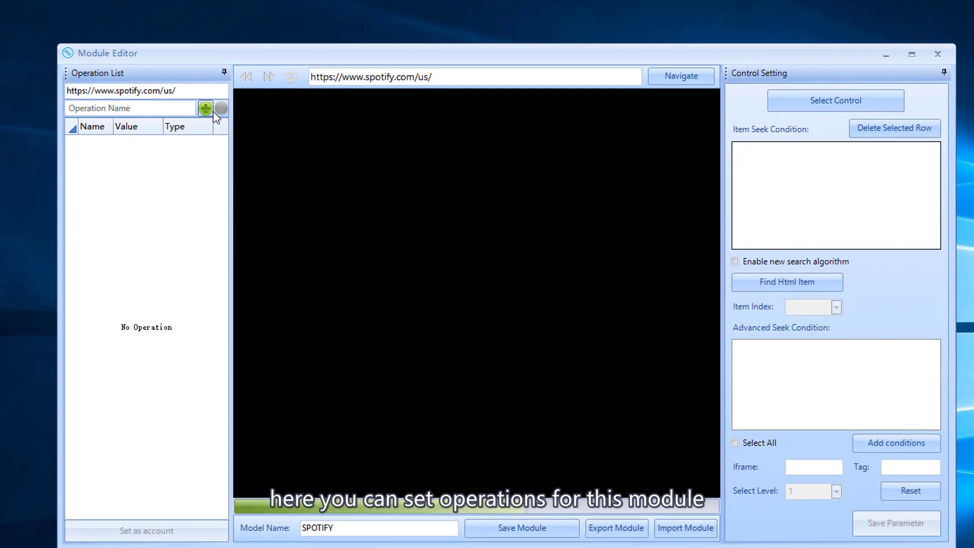
click(206, 108)
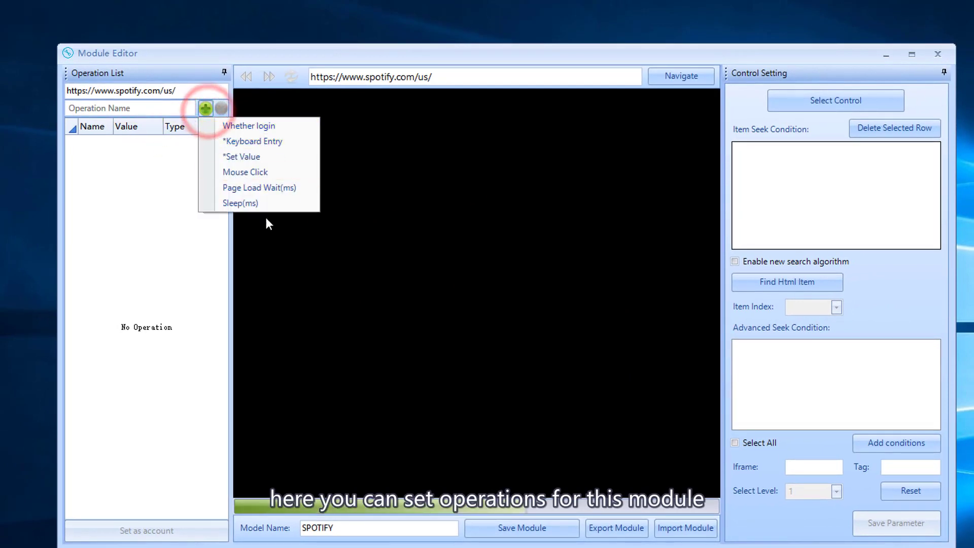
click(171, 201)
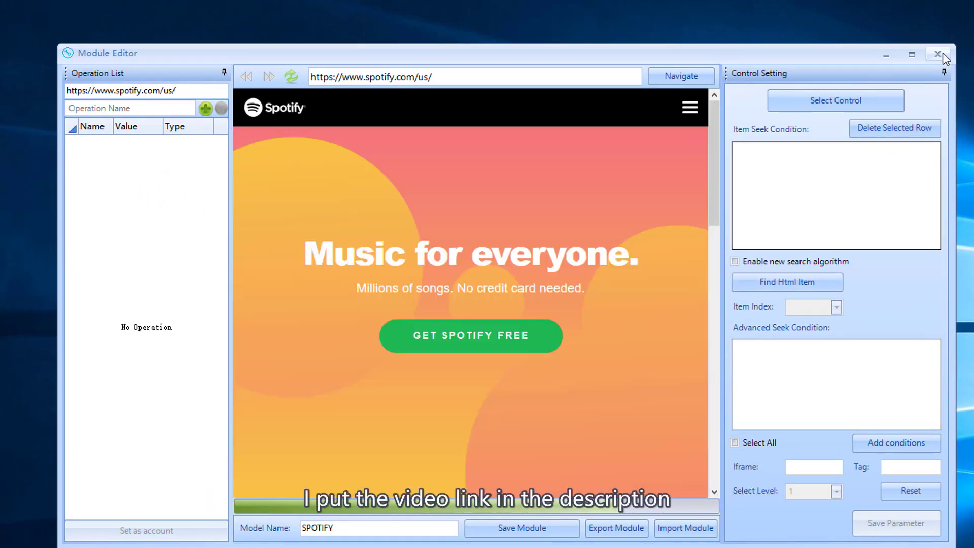
click(937, 54)
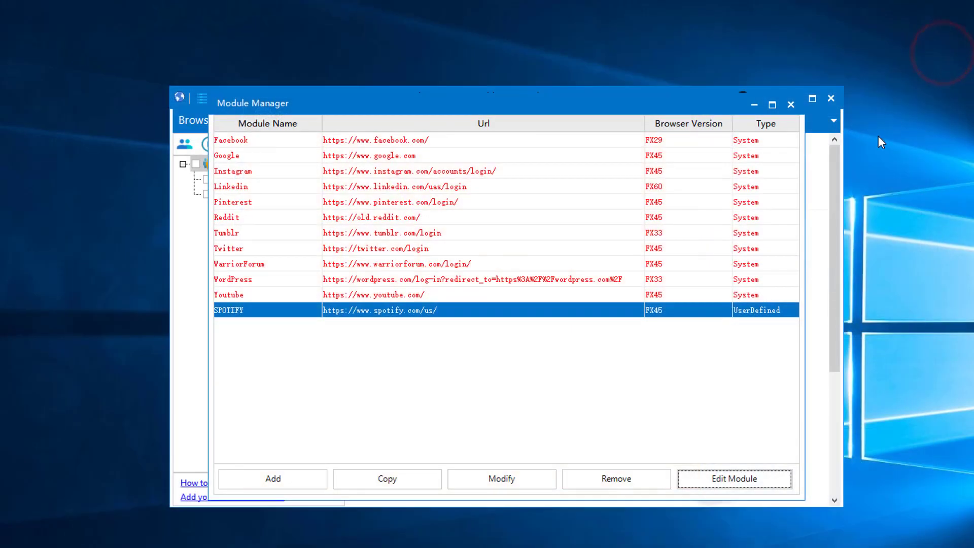
- Close the Module Manager window
click(791, 104)
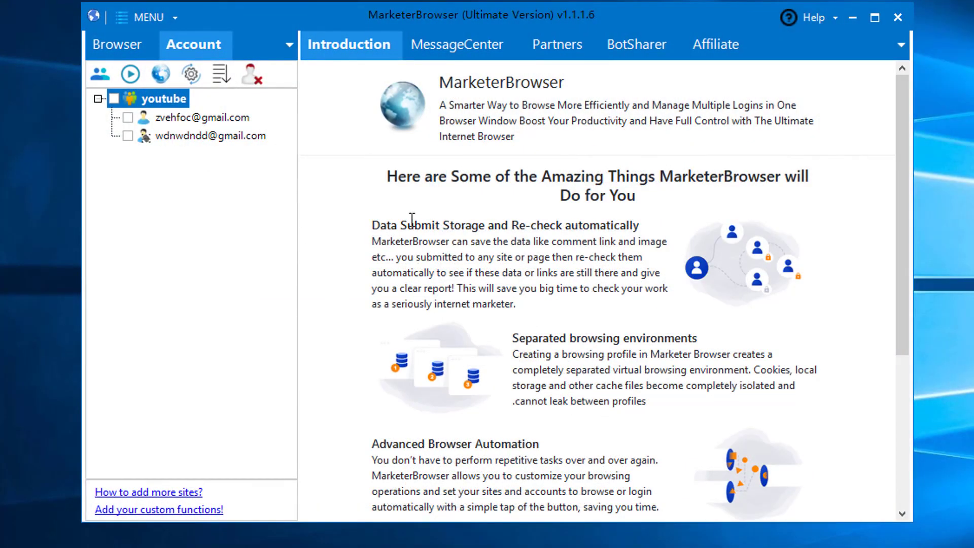
drag(372, 225, 599, 314)
click(598, 310)
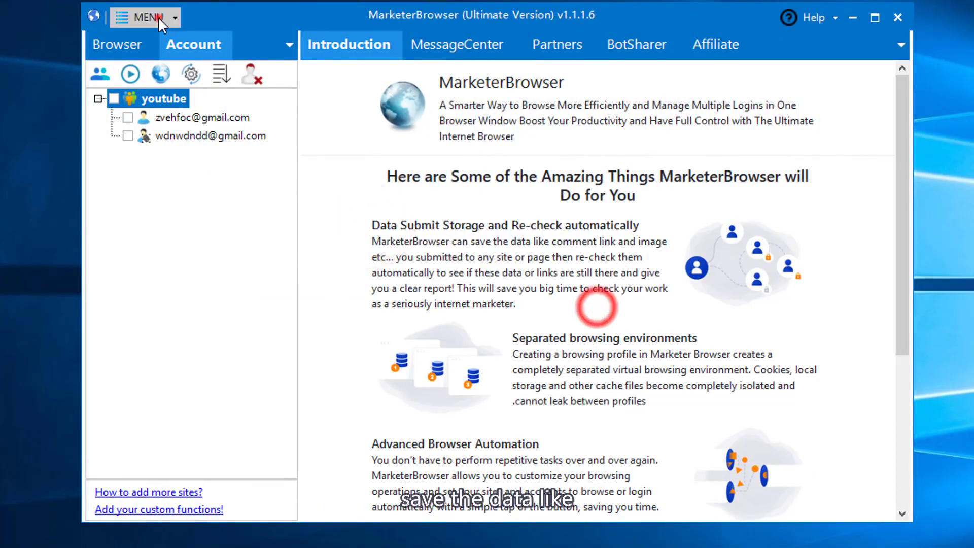
- Open Check DataSubmitStorage, view its Search page, close it, and show profile groups
click(147, 18)
click(170, 159)
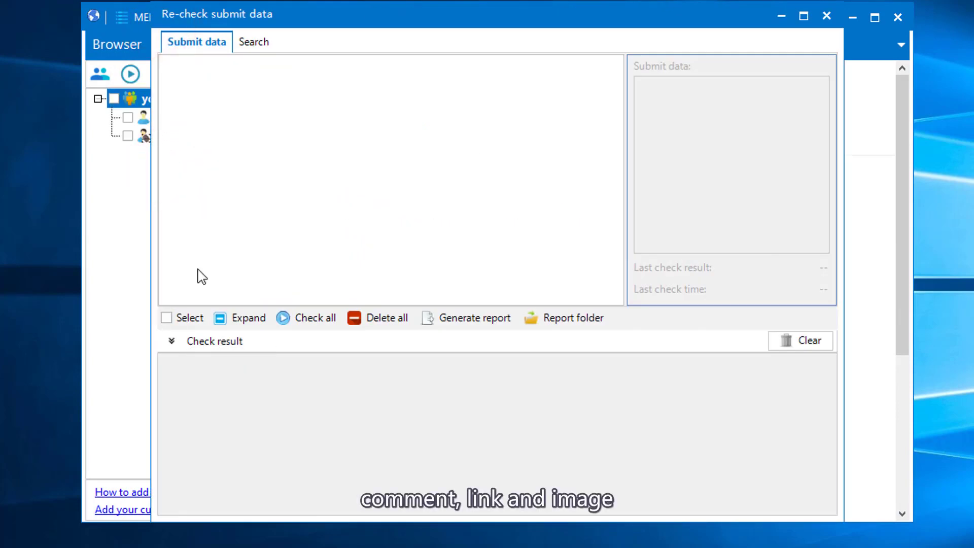
click(253, 42)
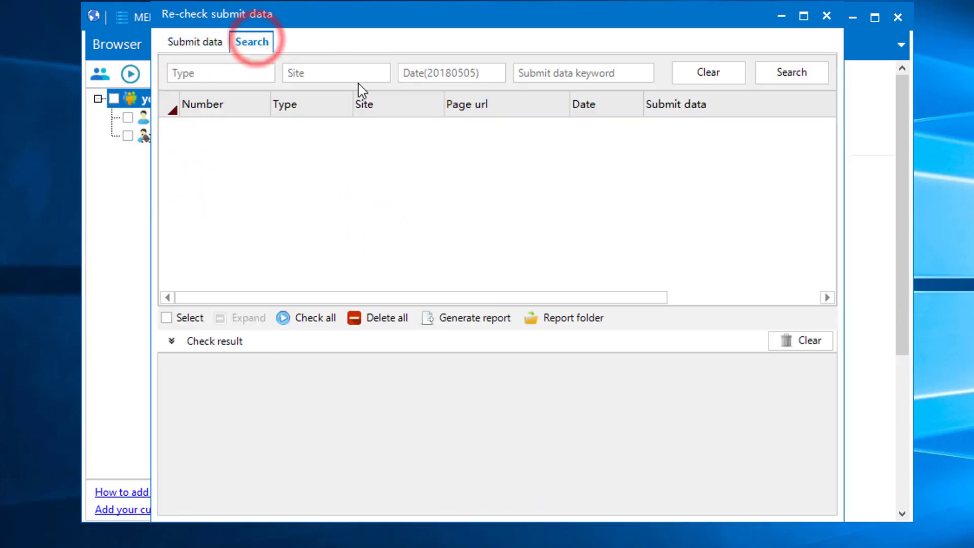
click(828, 15)
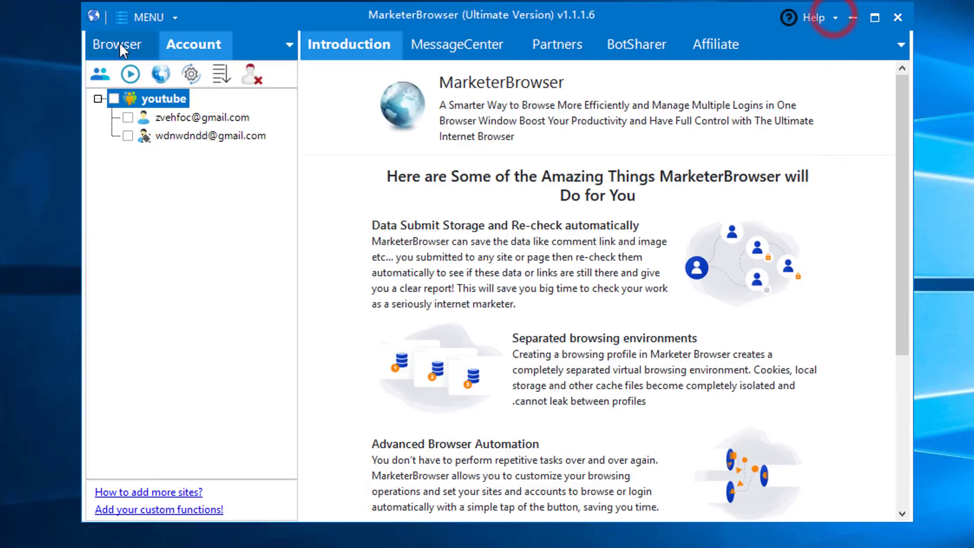
click(118, 43)
click(152, 17)
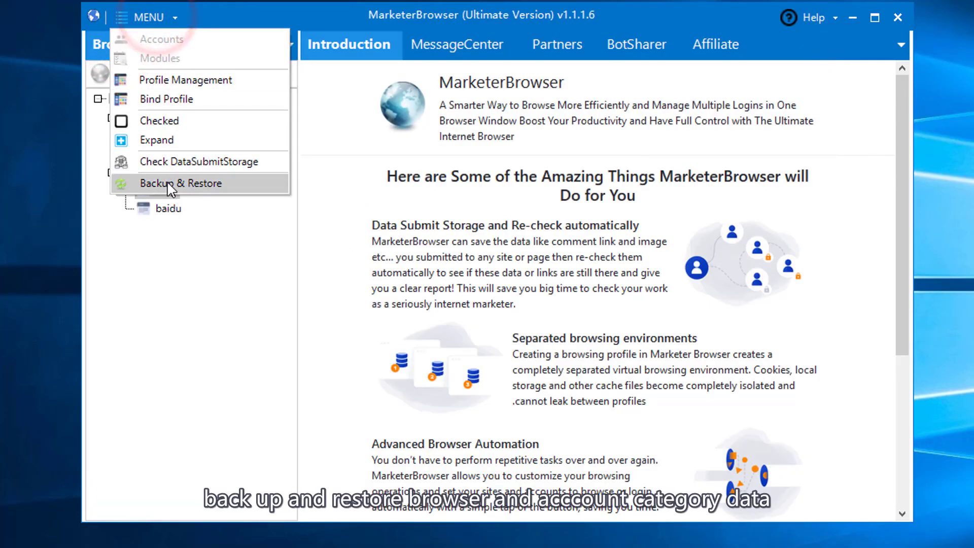
- Open Backup & Restore, visit the 'Register a new account here!' page, then return
click(168, 183)
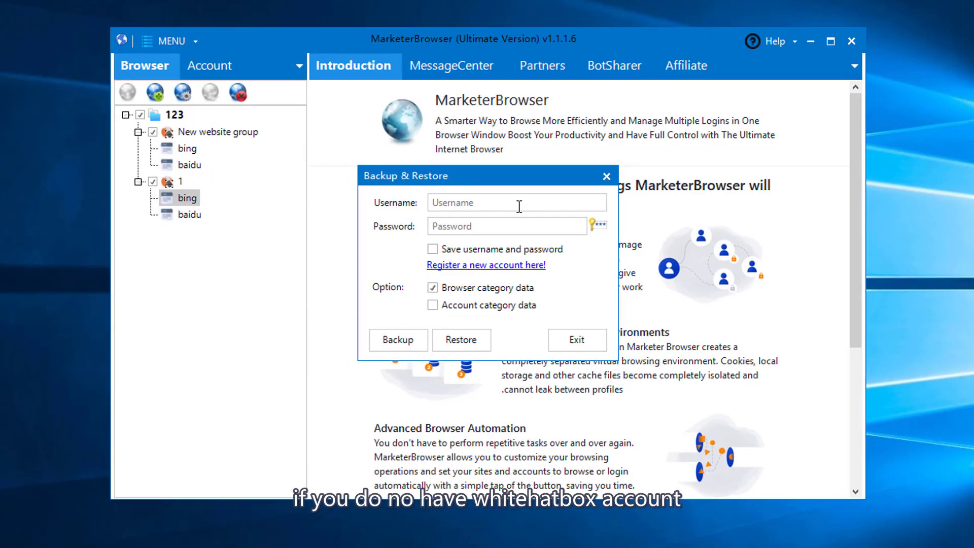
click(477, 265)
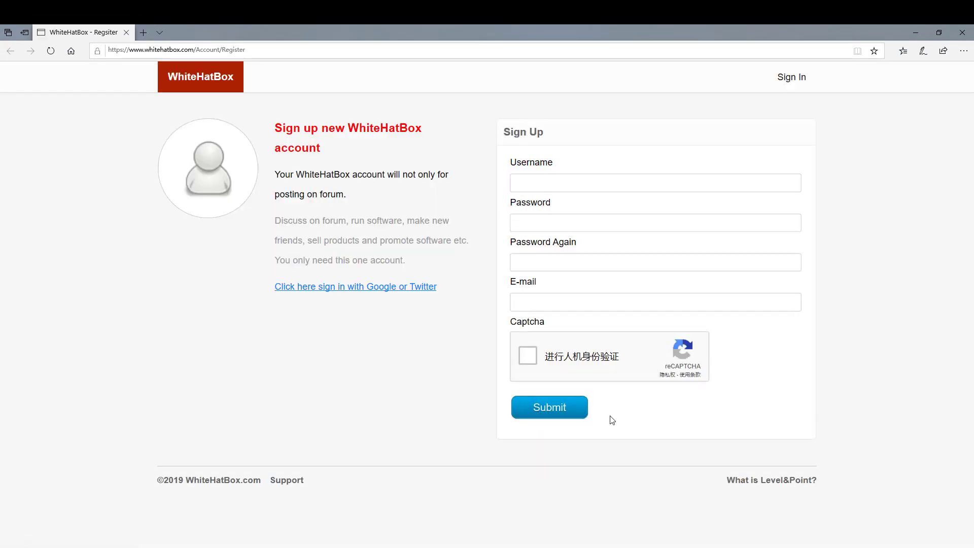
click(920, 32)
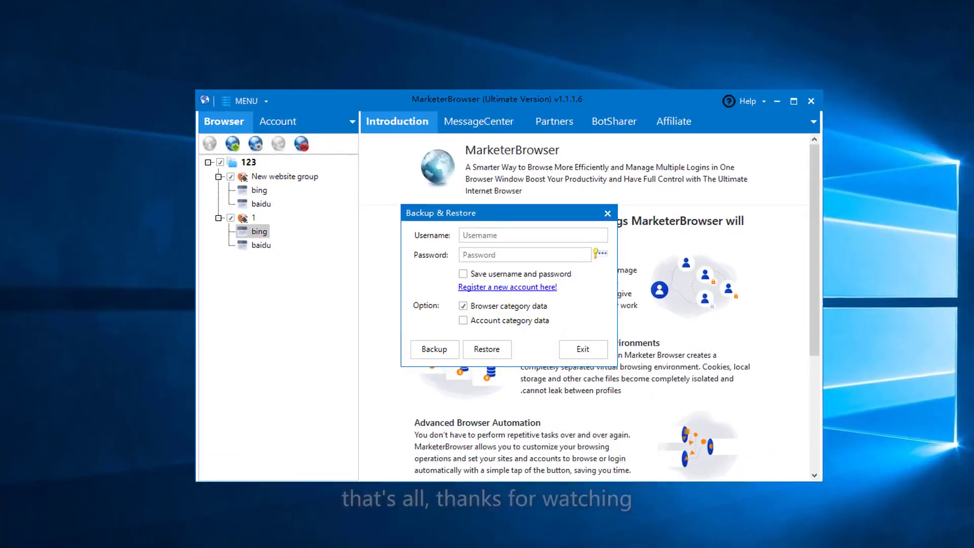